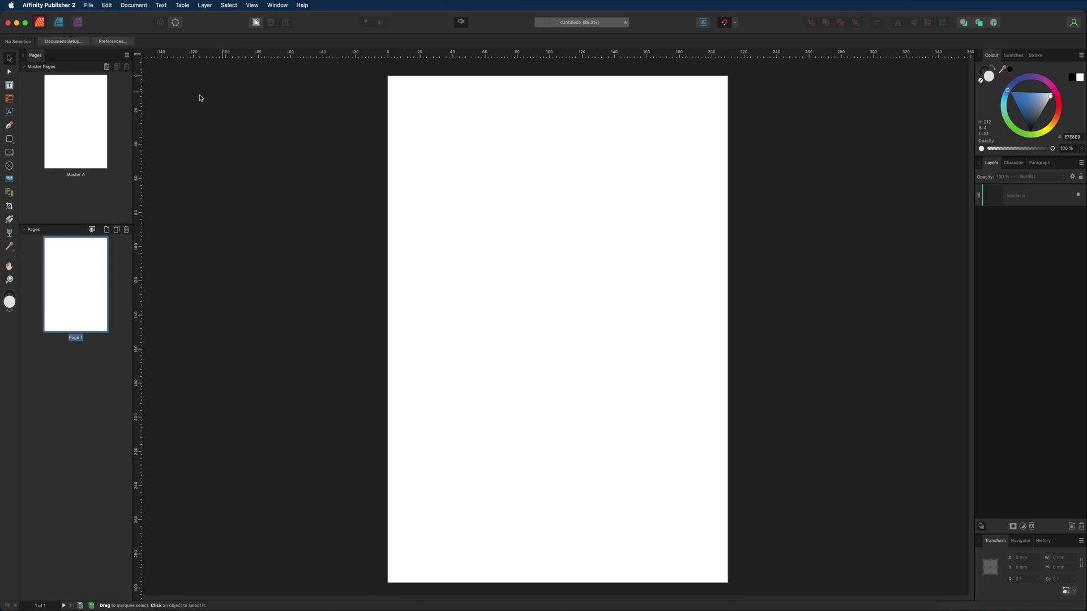
Add a large art text "1" about 111 mm tall to Page 1.
left_click(9, 112)
left_click_drag(461, 154, 589, 342)
type("1")
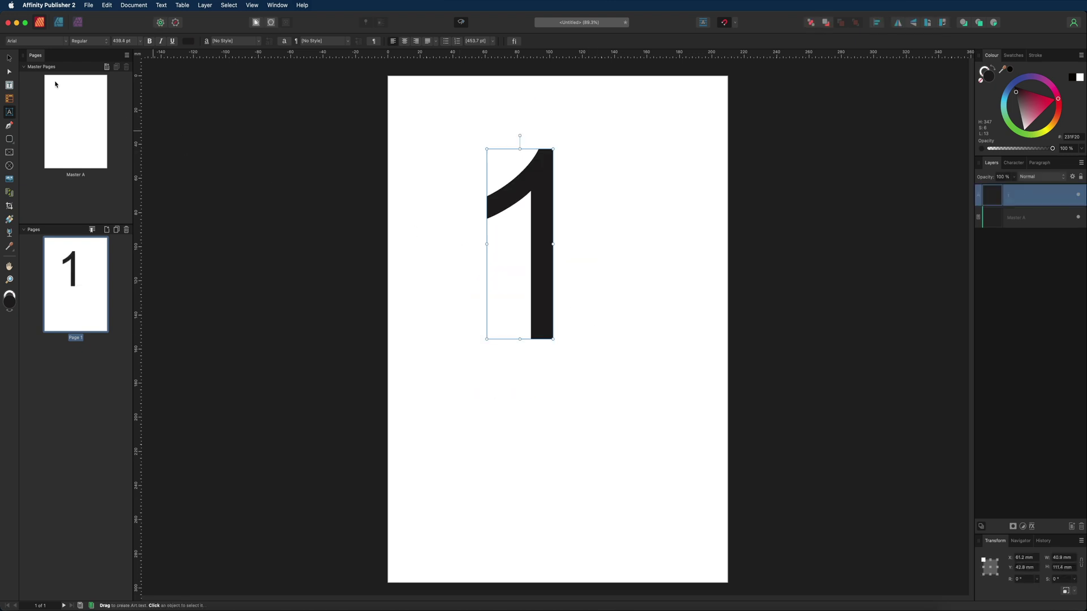
Reposition the "1" on Page 1, trying the upper corner before placing it at the centre of the page.
left_click(10, 58)
left_click_drag(533, 207, 558, 268)
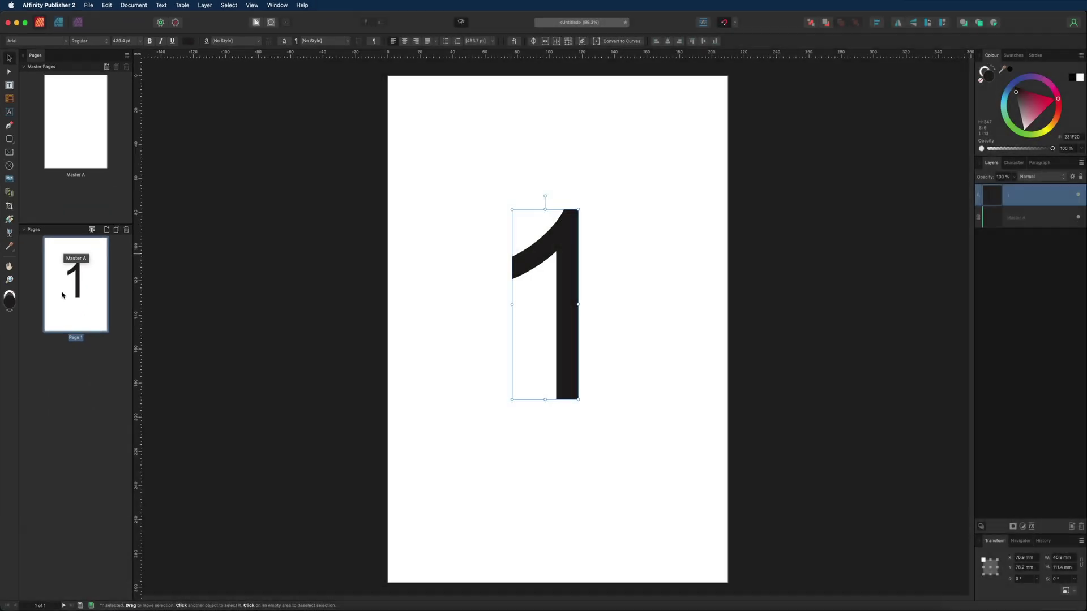
left_click_drag(565, 249, 676, 138)
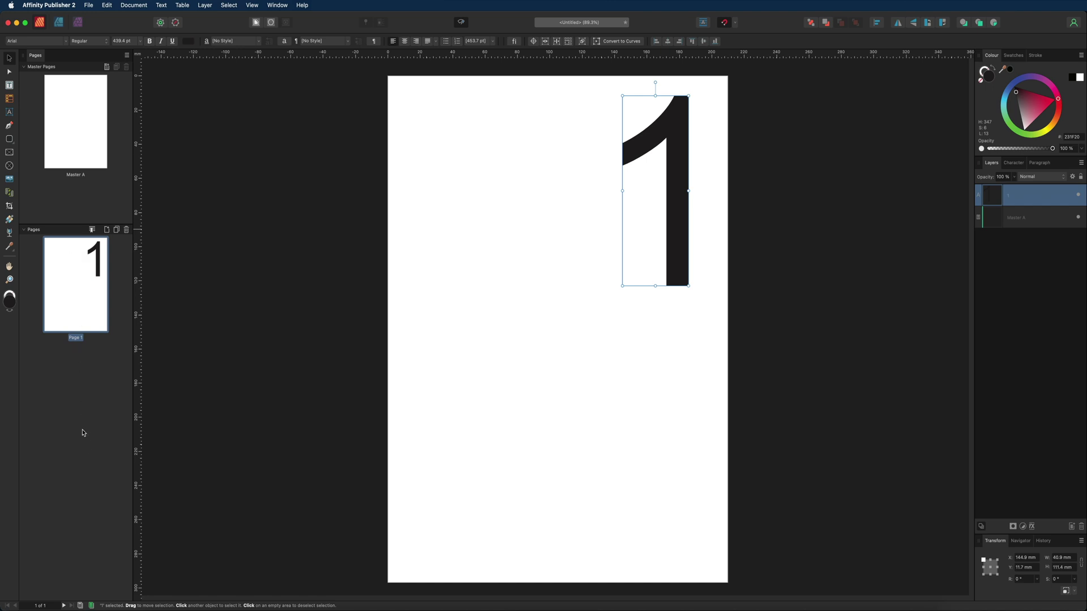
left_click_drag(679, 198, 581, 322)
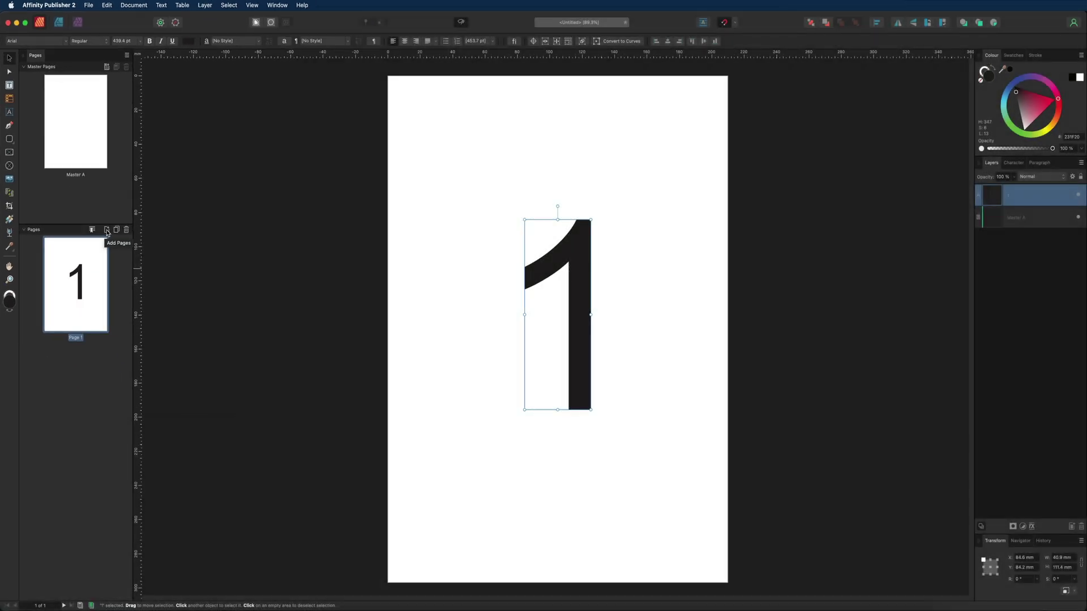
Add 10 pages after page 1, based on Master A.
left_click(171, 362)
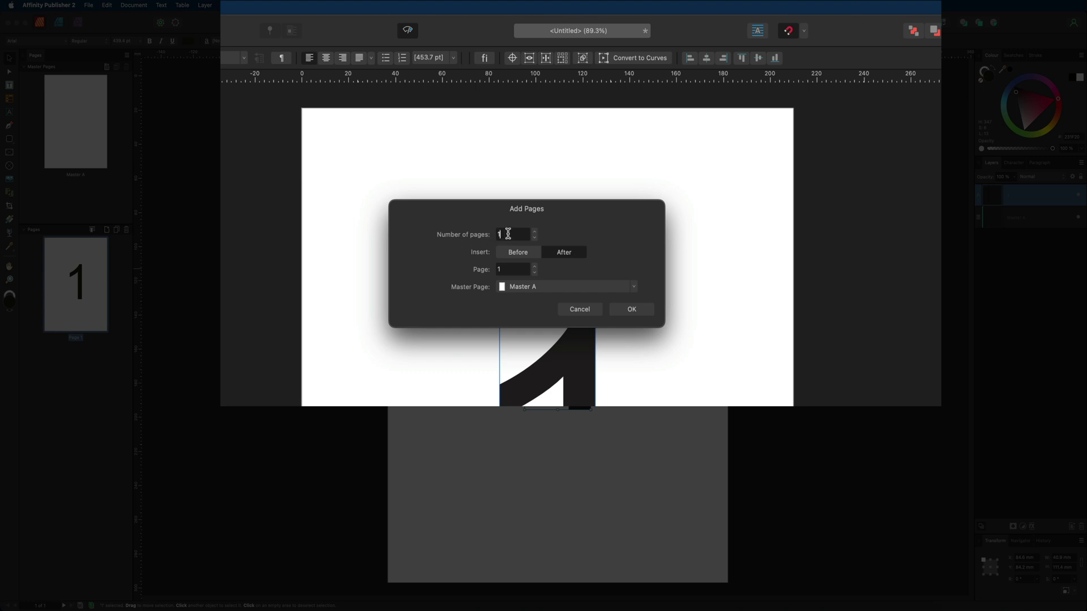
type("0")
left_click(632, 310)
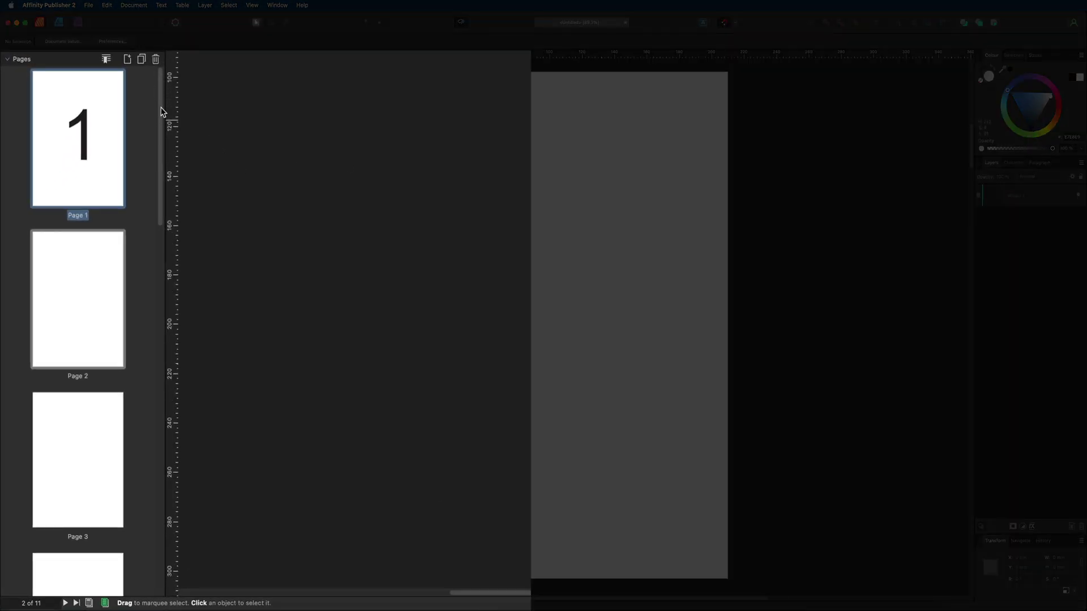
Review the added pages in the thumbnails and the document view, displaying Page 1 and Page 3.
left_click_drag(134, 263, 135, 353)
left_click_drag(164, 234, 165, 486)
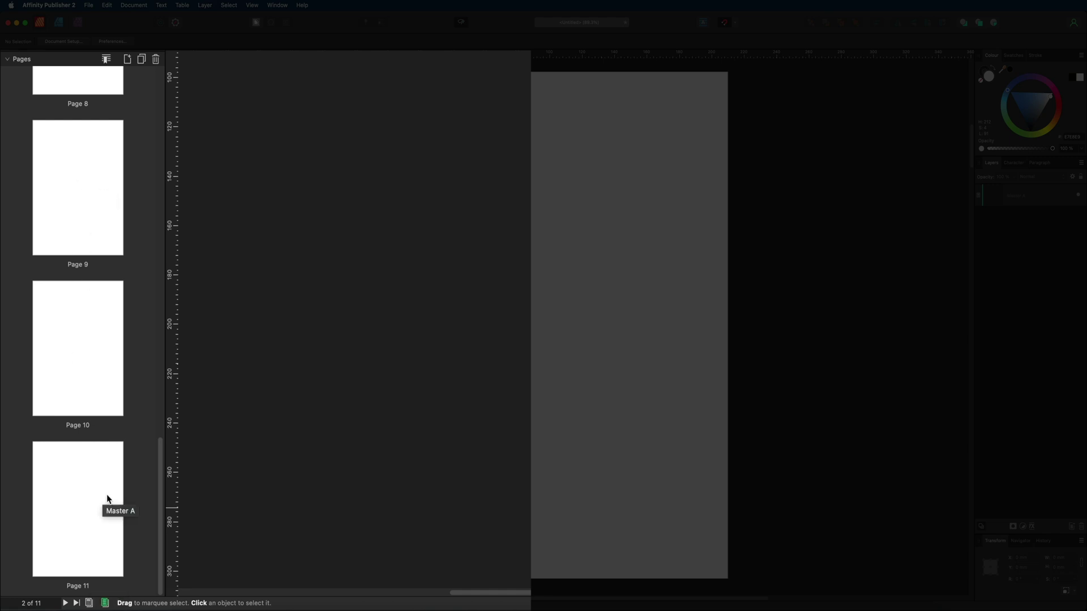
left_click_drag(164, 534, 163, 177)
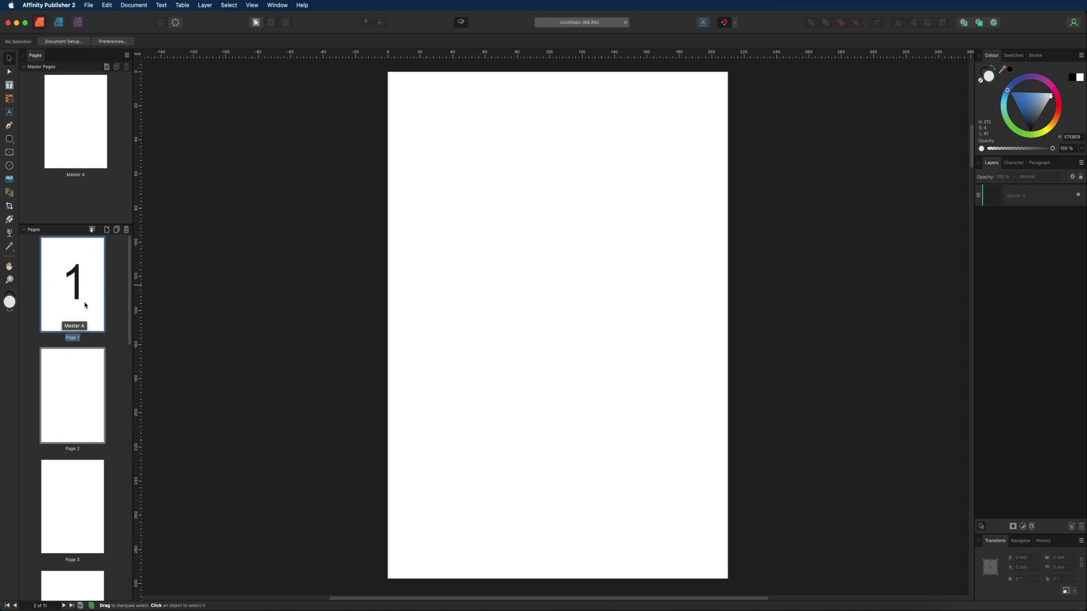
double_click(73, 282)
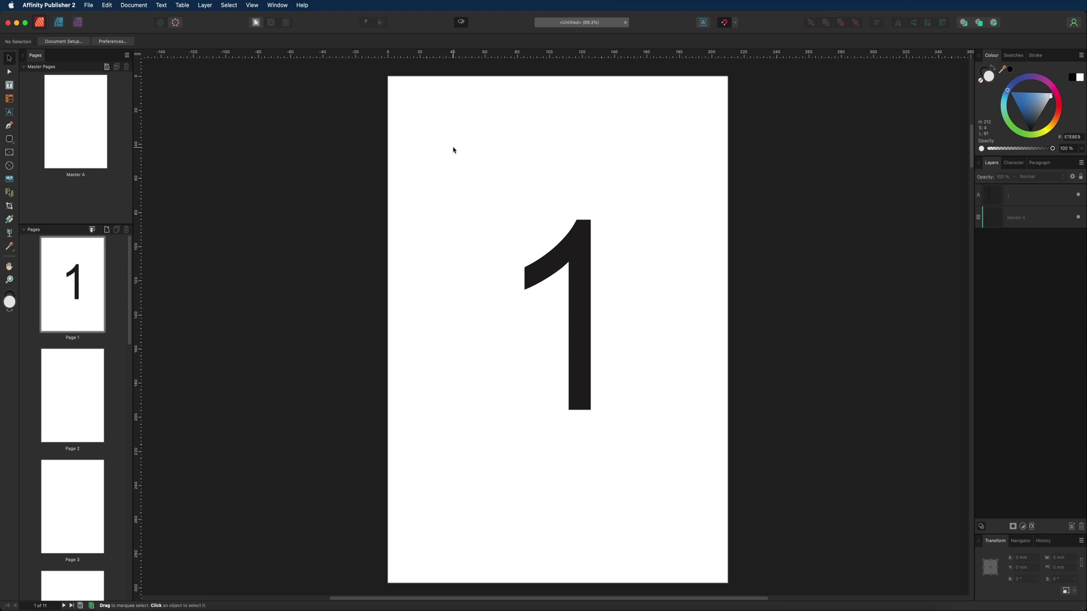
double_click(86, 469)
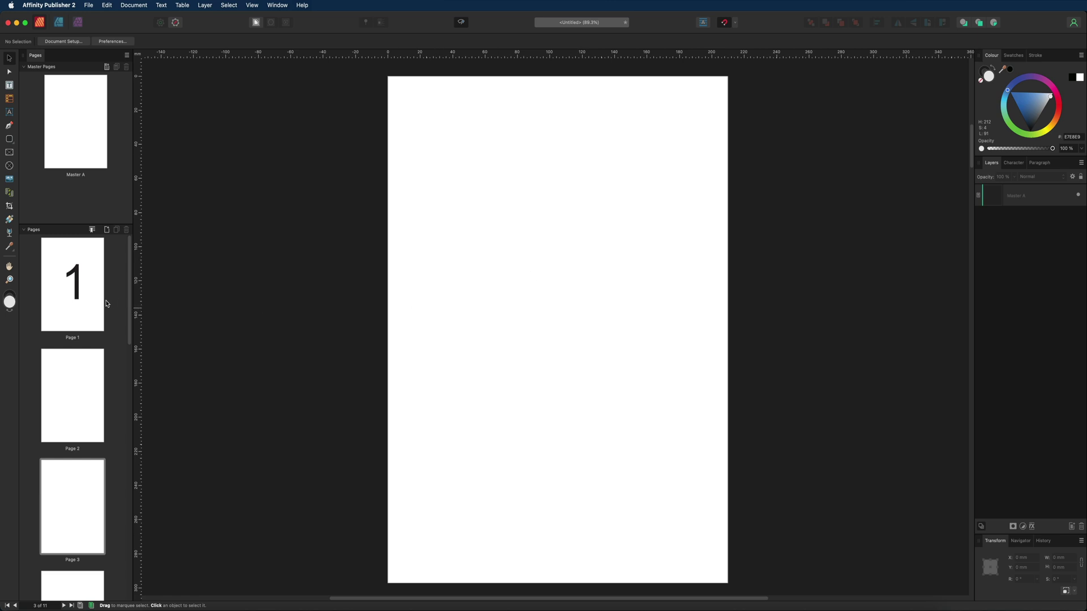
left_click(67, 292)
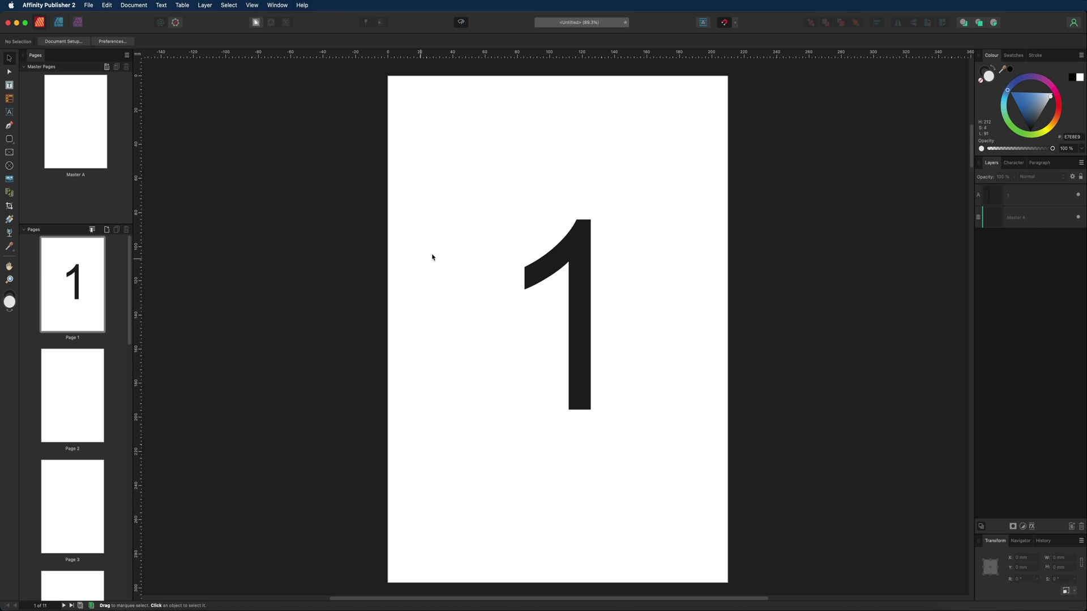
scroll(719, 223, "down", 5)
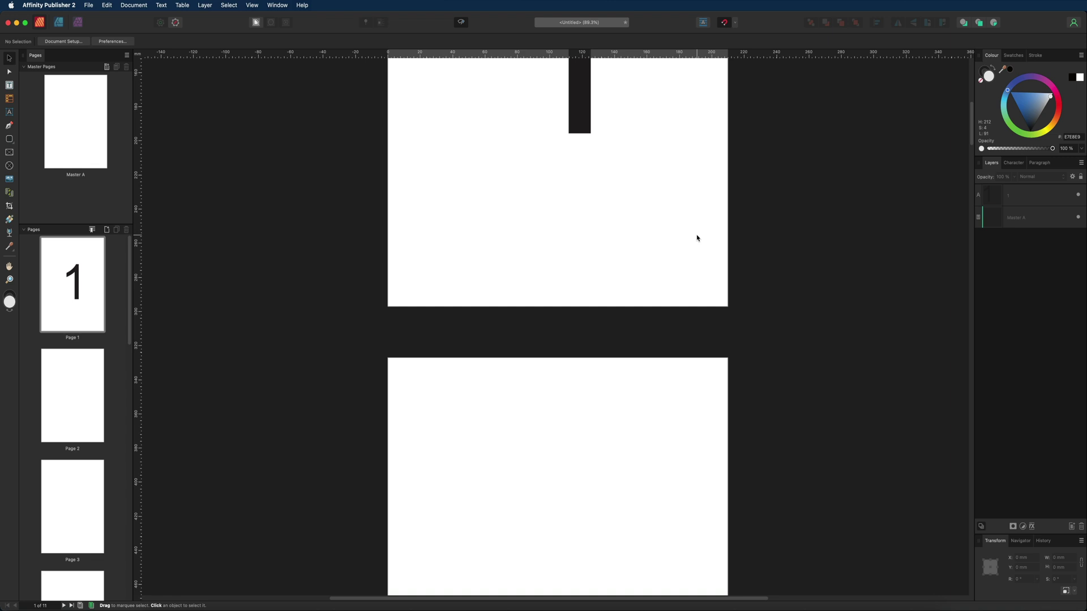
scroll(697, 238, "down", 14)
scroll(696, 238, "down", 15)
scroll(635, 217, "up", 20)
scroll(635, 217, "up", 10)
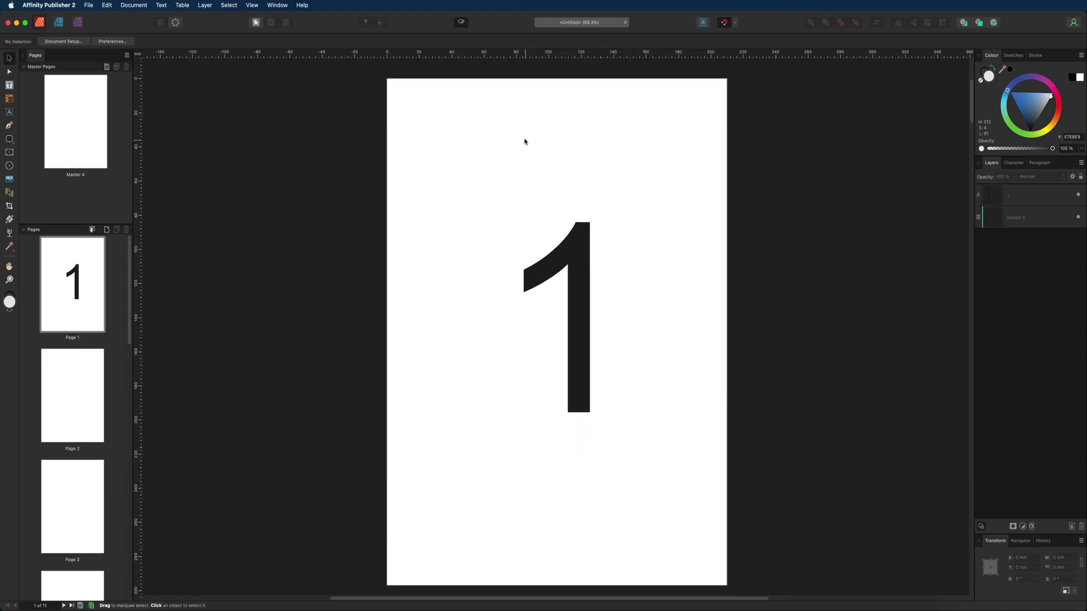
Delete Page 11 and Page 10 from the end of the document, one at a time.
left_click_drag(130, 273, 136, 532)
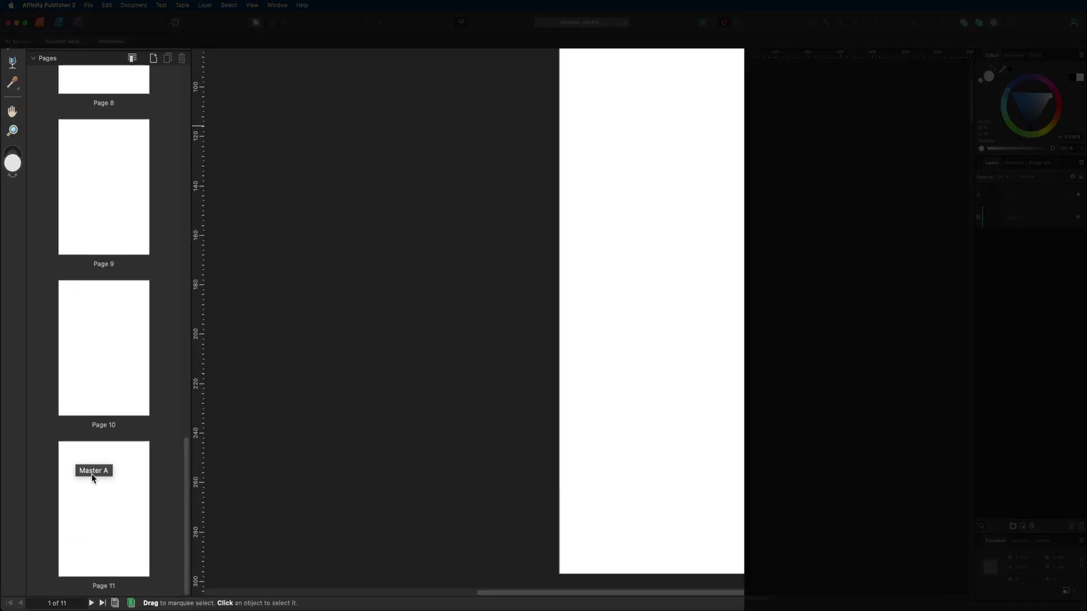
left_click(124, 452)
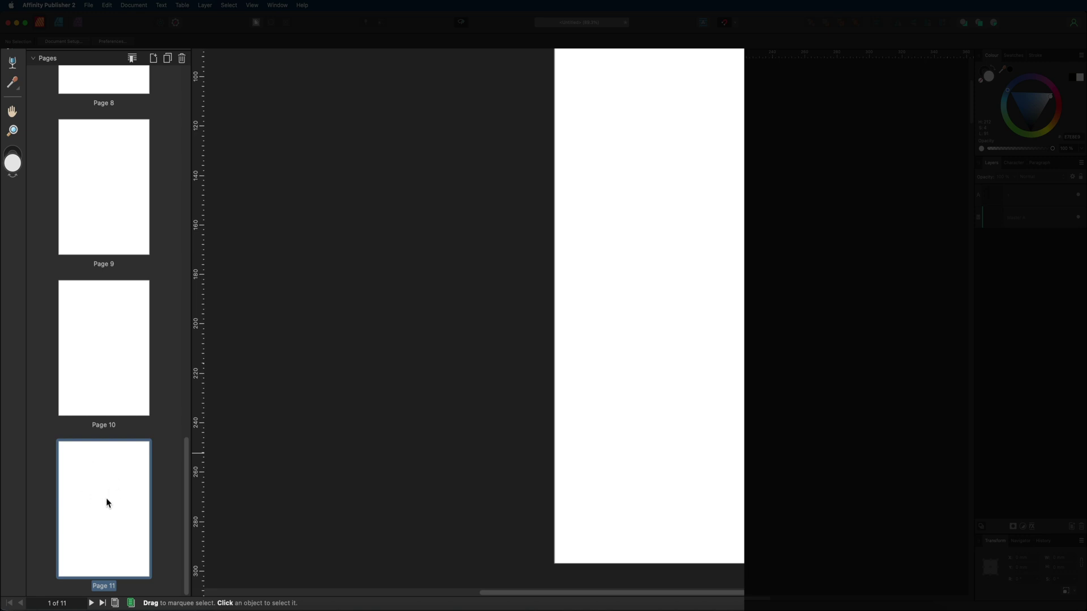
right_click(104, 469)
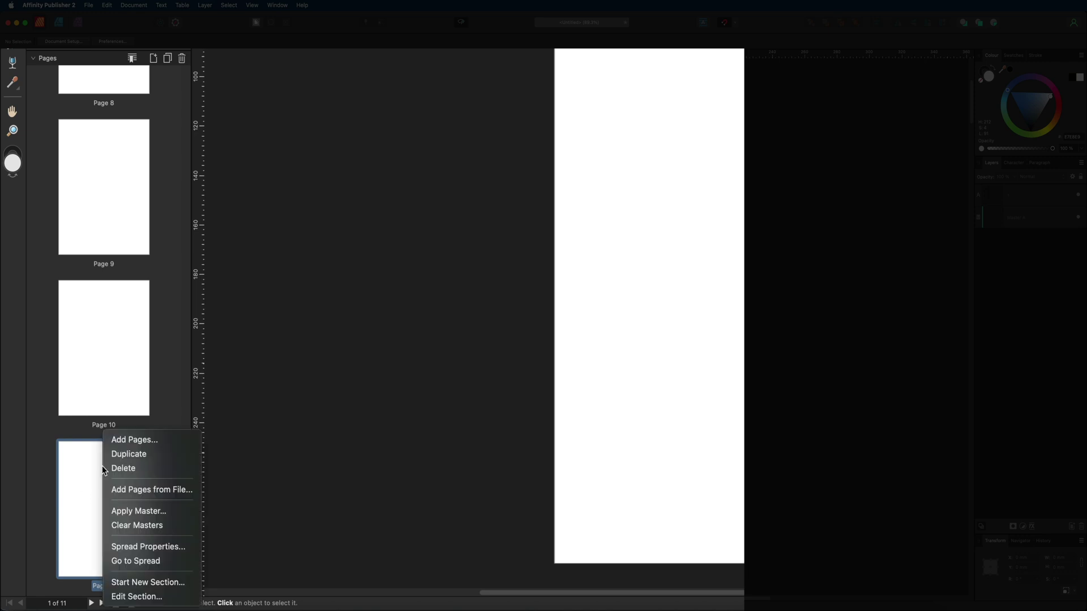
left_click(138, 467)
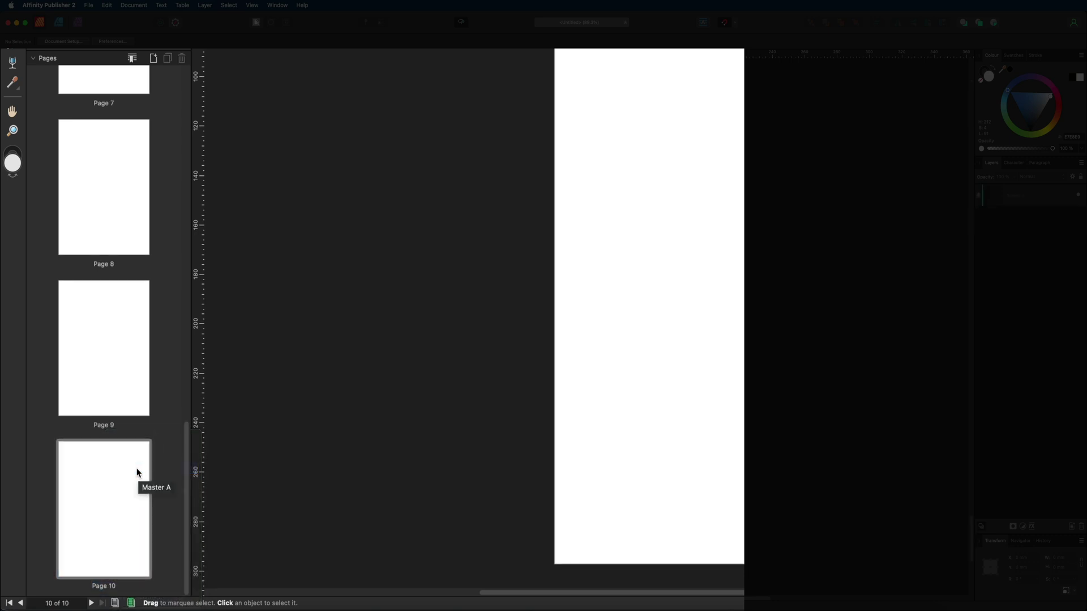
left_click(101, 499)
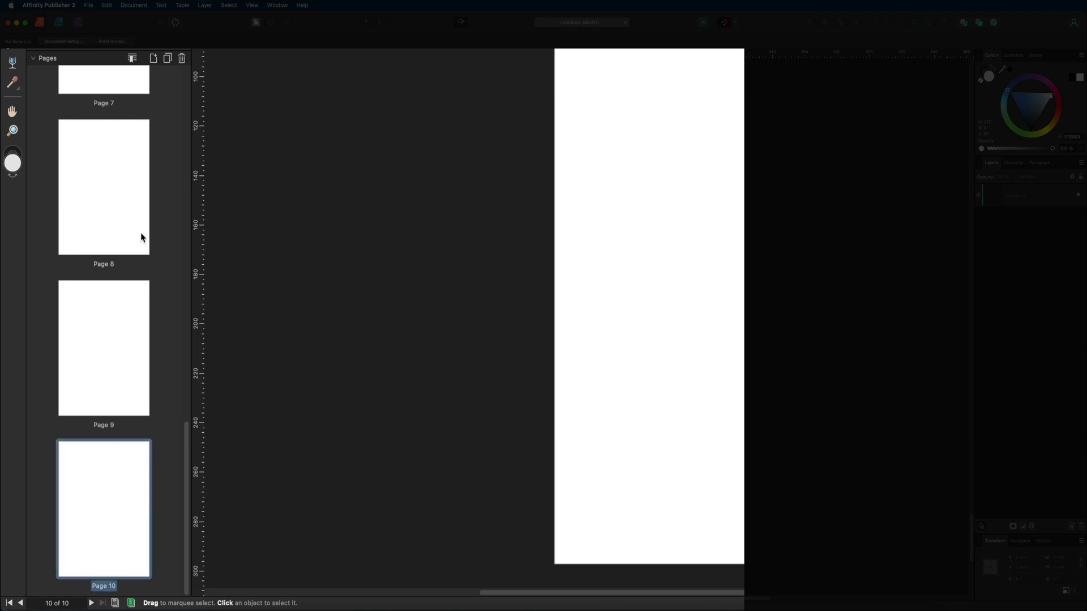
left_click(182, 59)
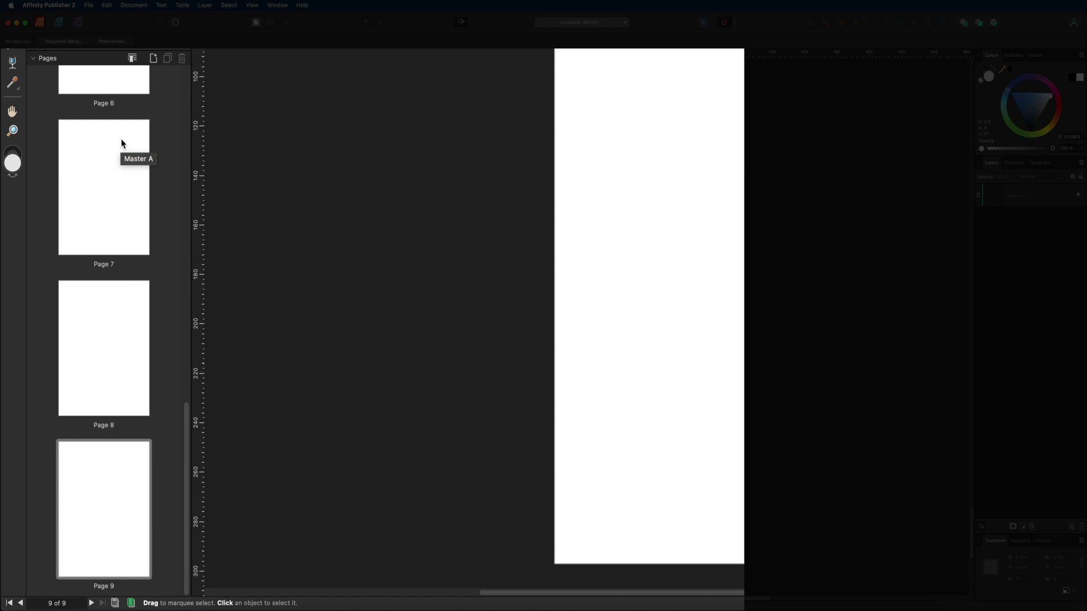
Select Pages 6 to 9 together and delete them.
left_click(91, 465)
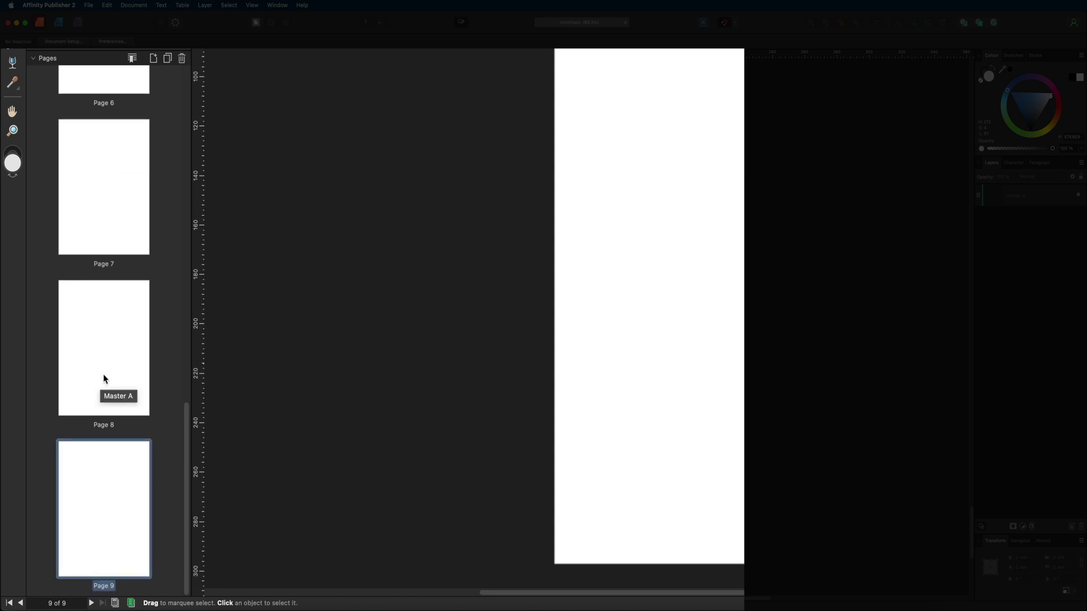
left_click(95, 332, "shift")
left_click(109, 209, "shift")
scroll(107, 198, "up", 3)
left_click(111, 153, "shift")
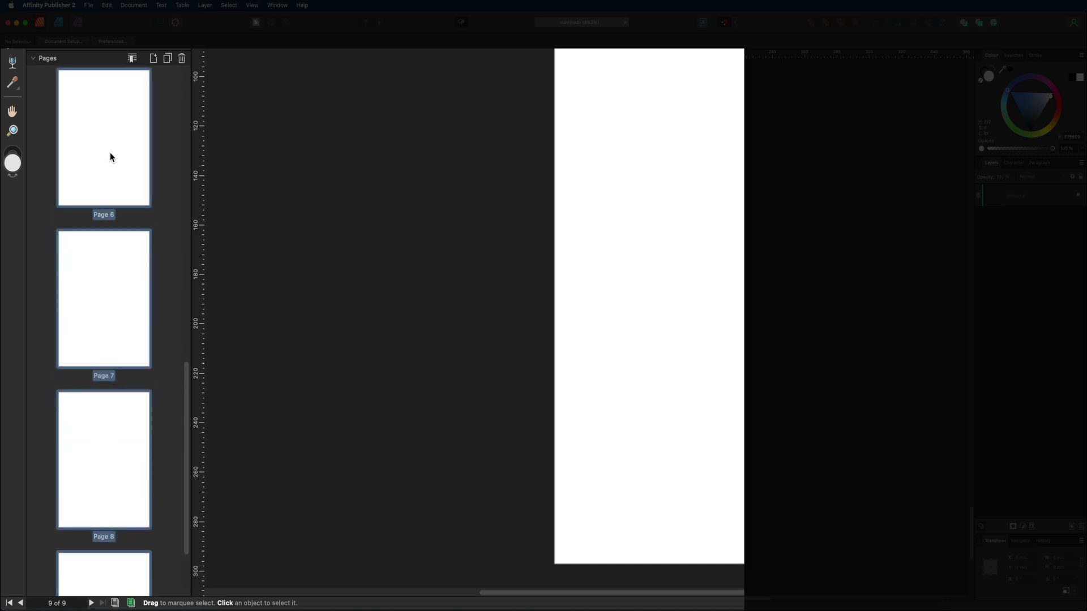
left_click(182, 59)
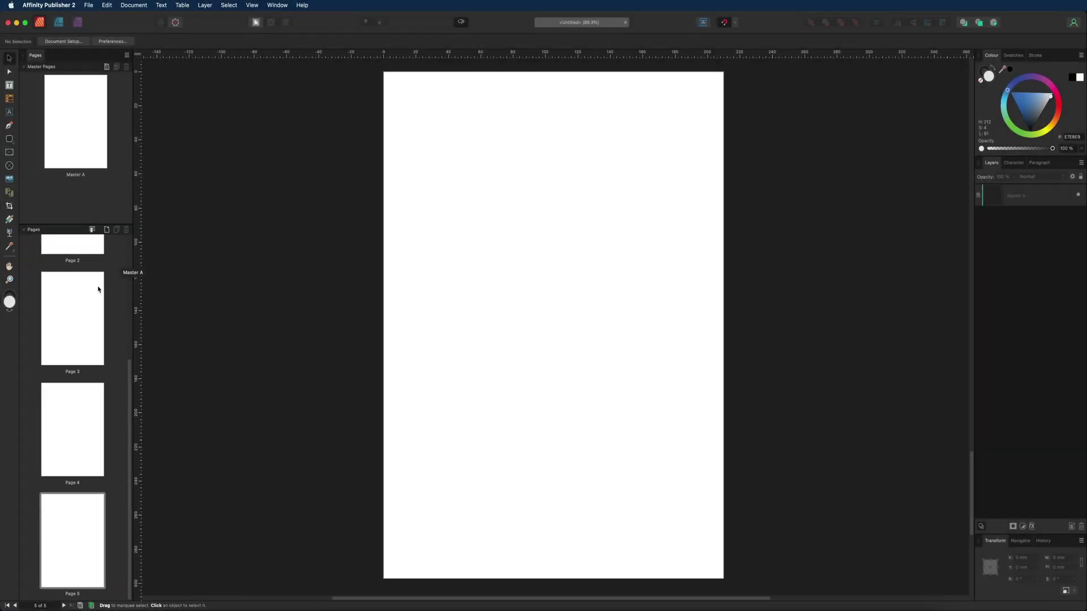
Duplicate Page 1 and select the copy directly after it.
scroll(170, 141, "up", 2)
scroll(116, 285, "up", 3)
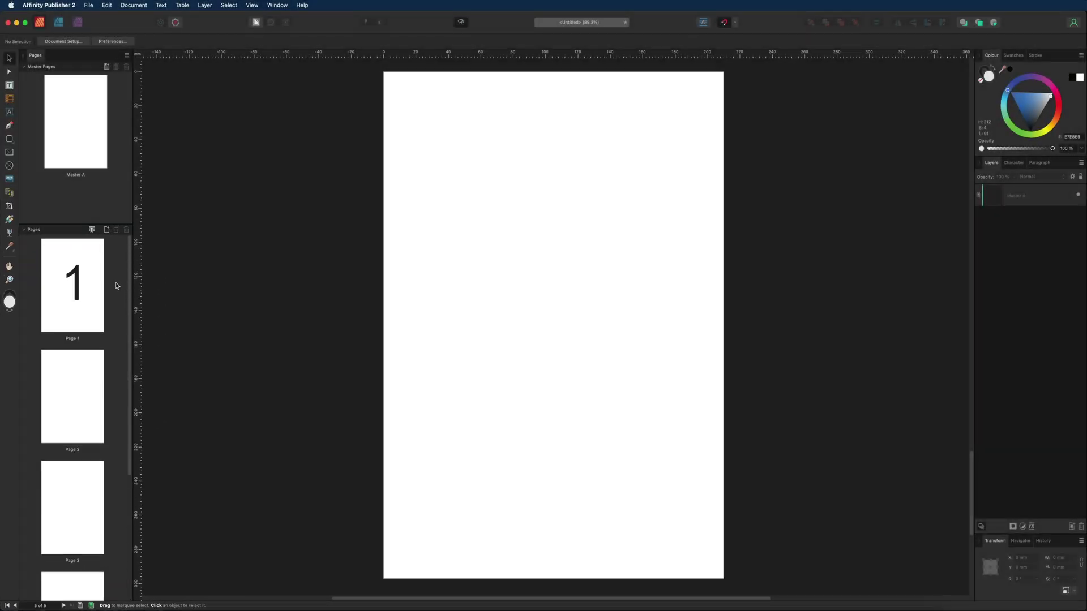
left_click(90, 278)
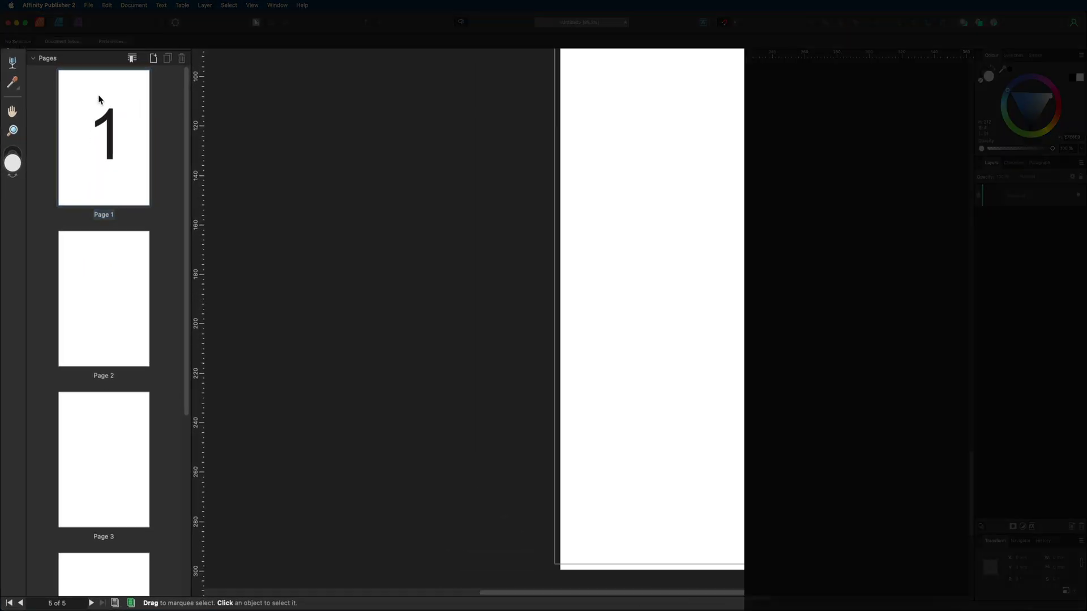
double_click(75, 291)
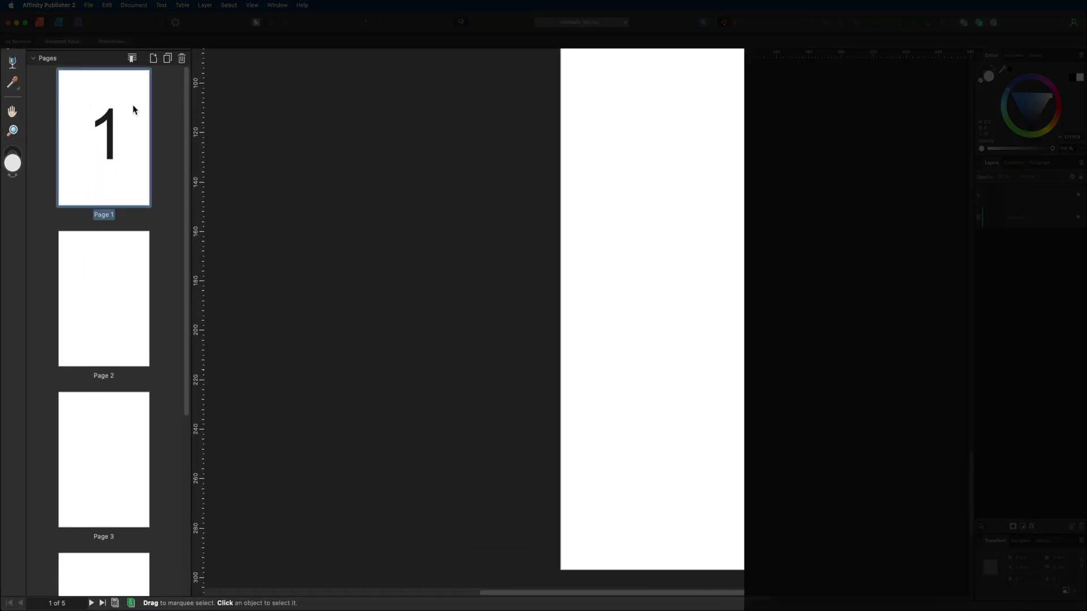
left_click(168, 59)
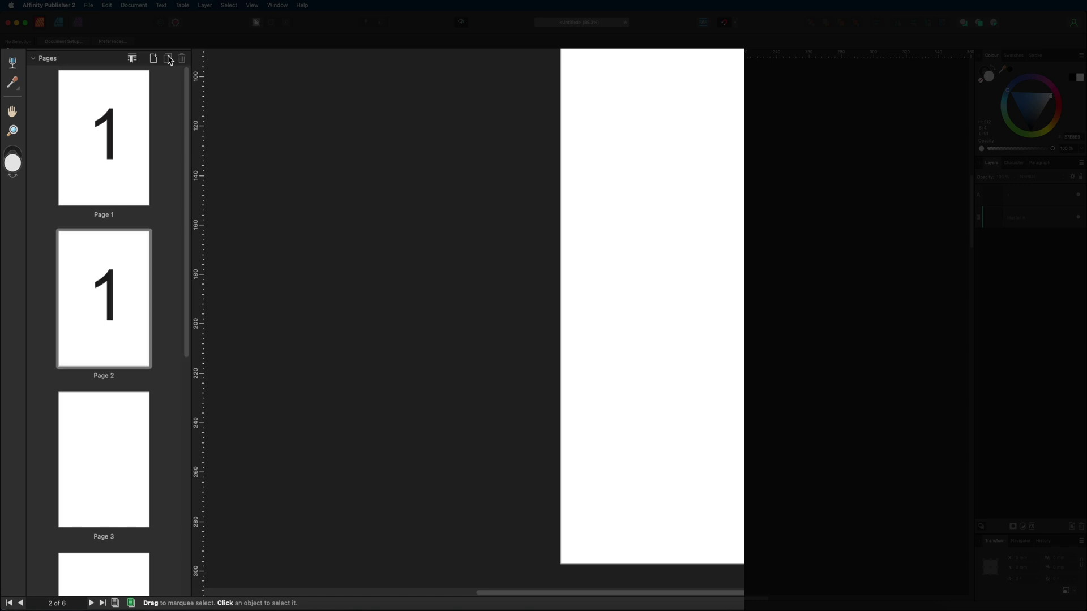
left_click(131, 115)
left_click(119, 271)
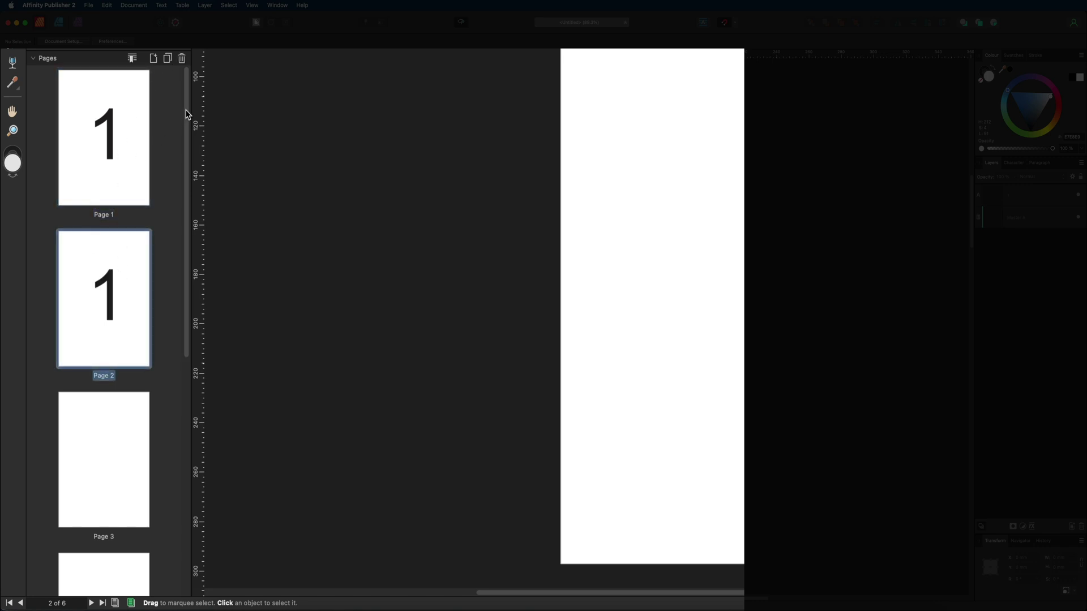
Replace the "1" on the duplicated Page 2 with "6".
left_click_drag(187, 150, 182, 422)
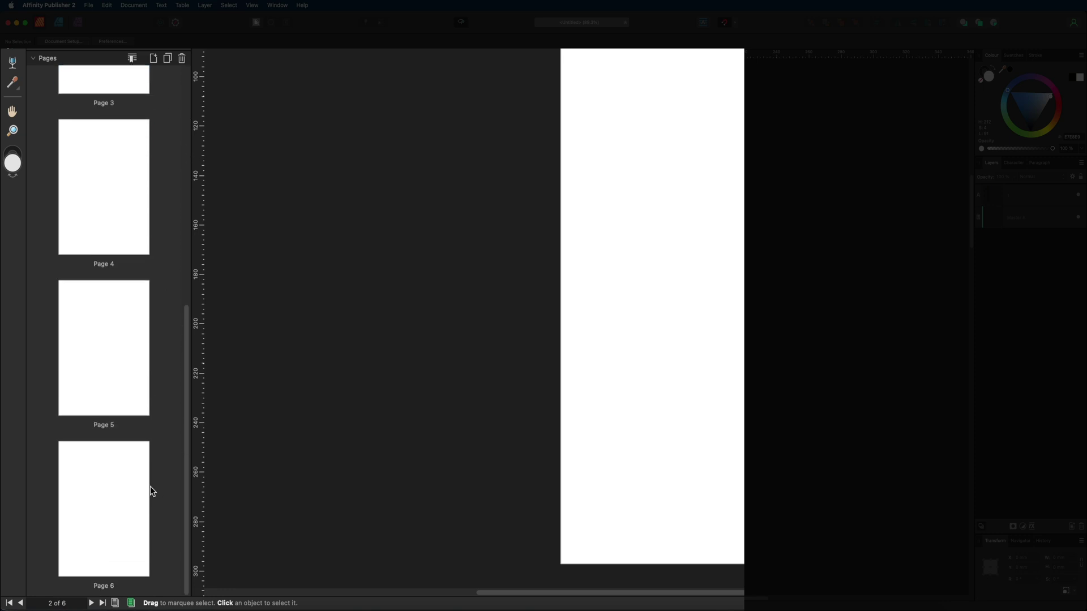
left_click_drag(187, 492, 191, 244)
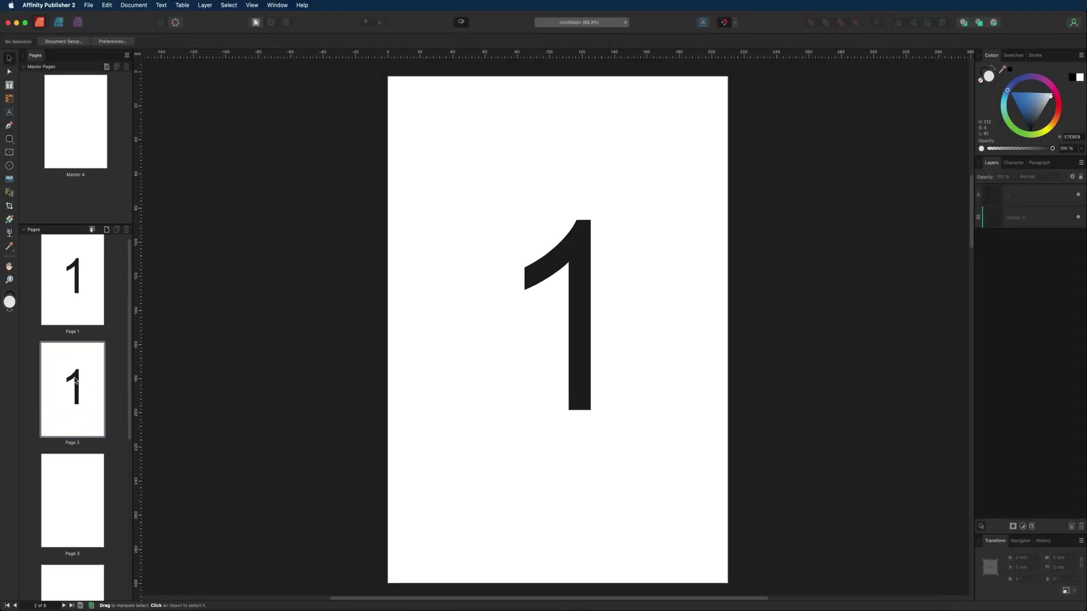
double_click(574, 334)
double_click(574, 331)
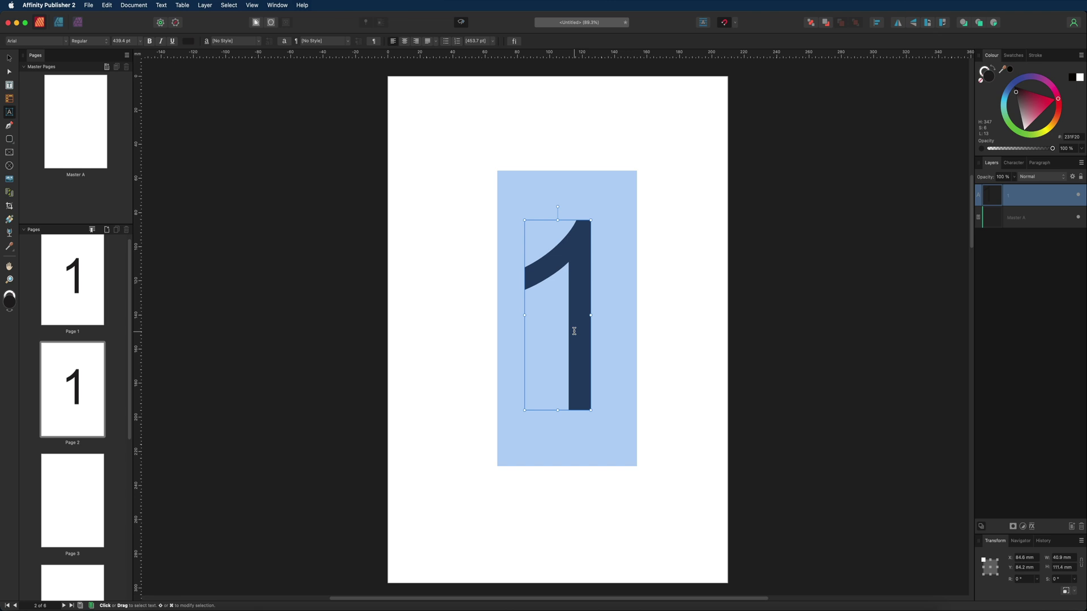
type("6")
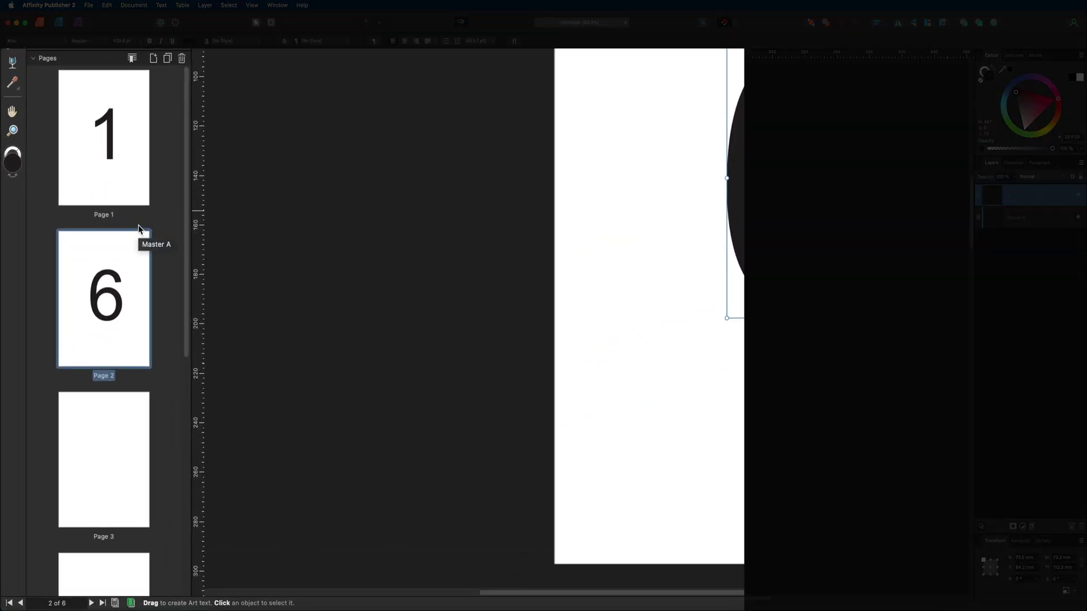
Move the page containing the "6" down two places so it becomes the fourth page.
scroll(138, 227, "down", 5)
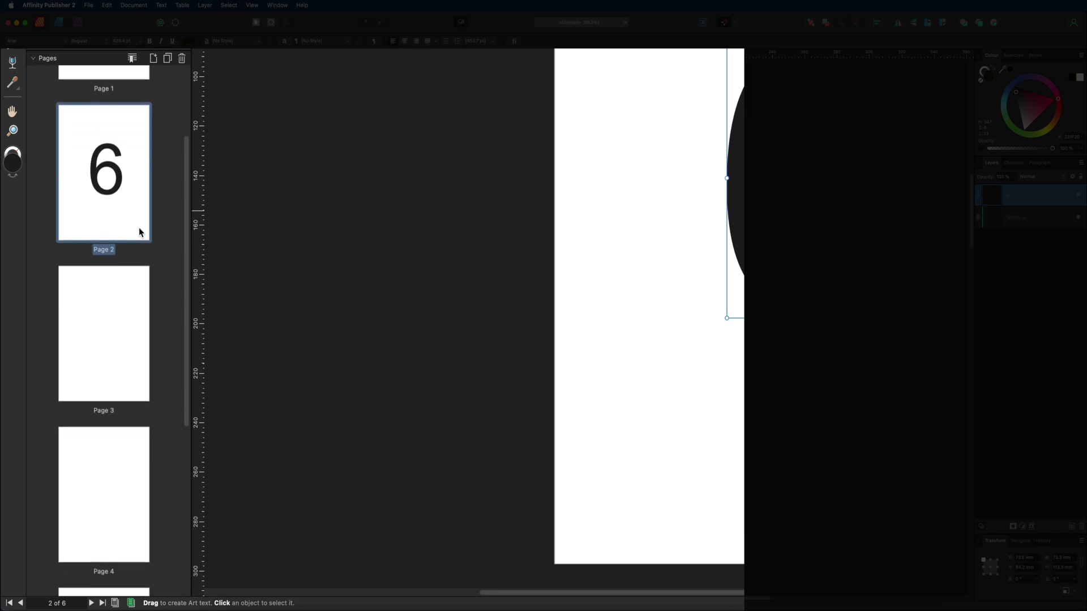
scroll(138, 227, "down", 2)
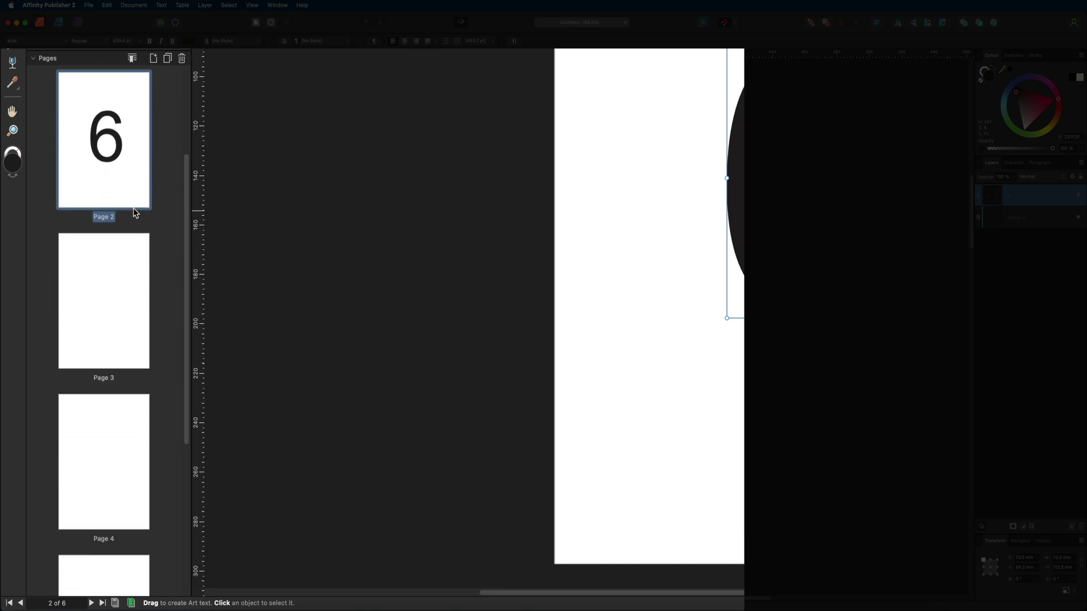
scroll(111, 119, "up", 1)
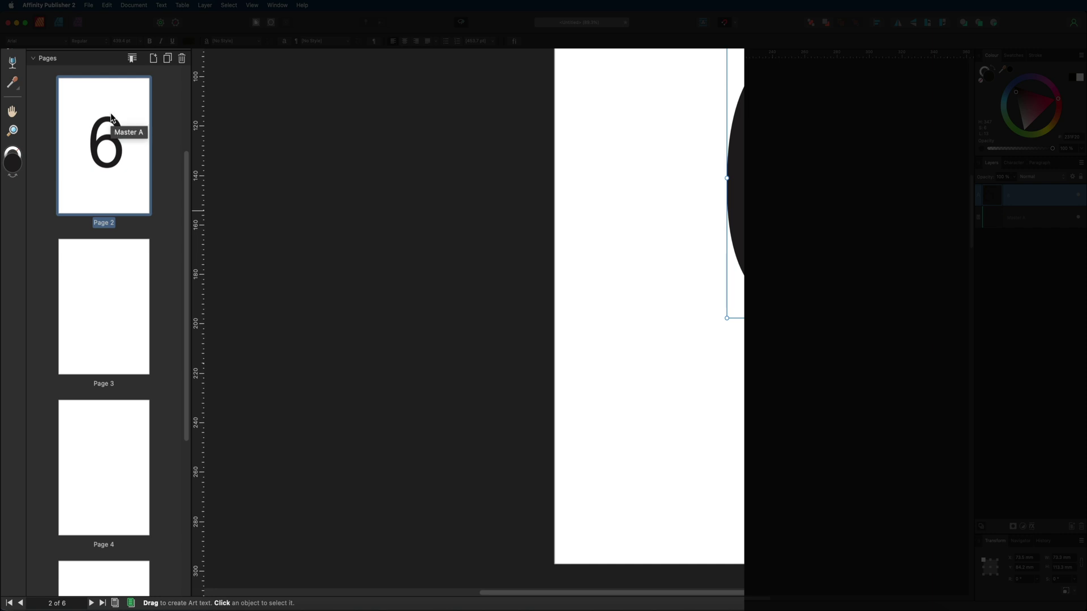
left_click_drag(110, 117, 123, 408)
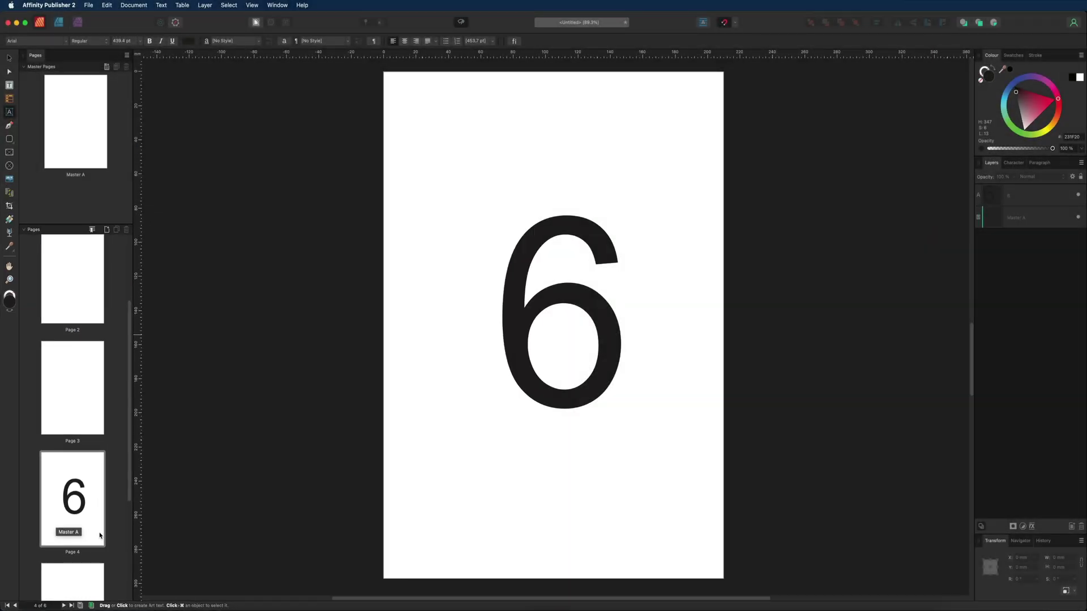
Move the page containing the "6" to the end of the document so it becomes the sixth page.
scroll(100, 535, "down", 5)
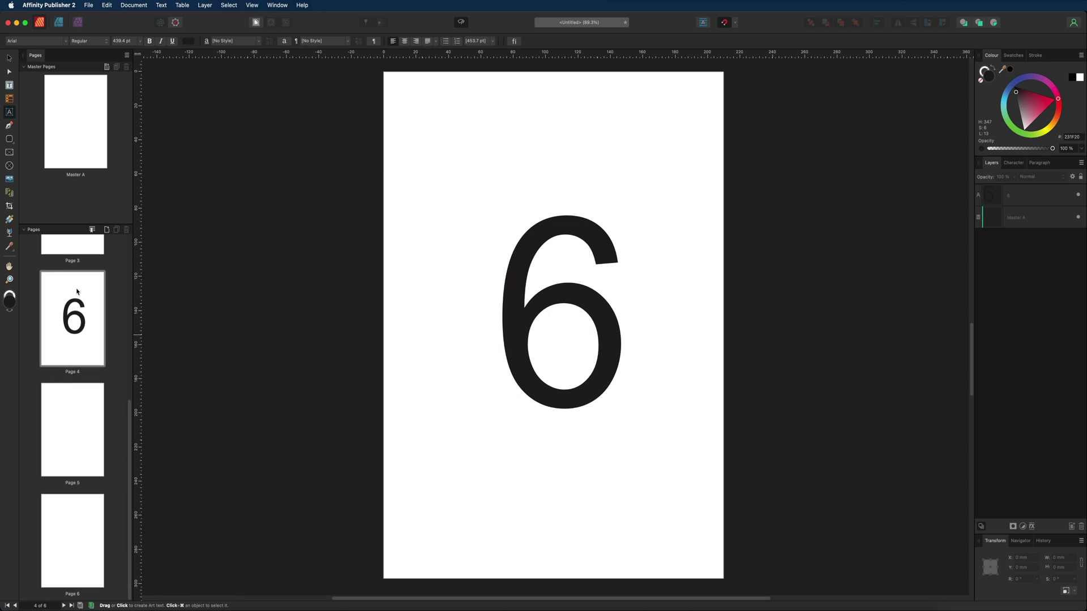
left_click_drag(77, 291, 93, 501)
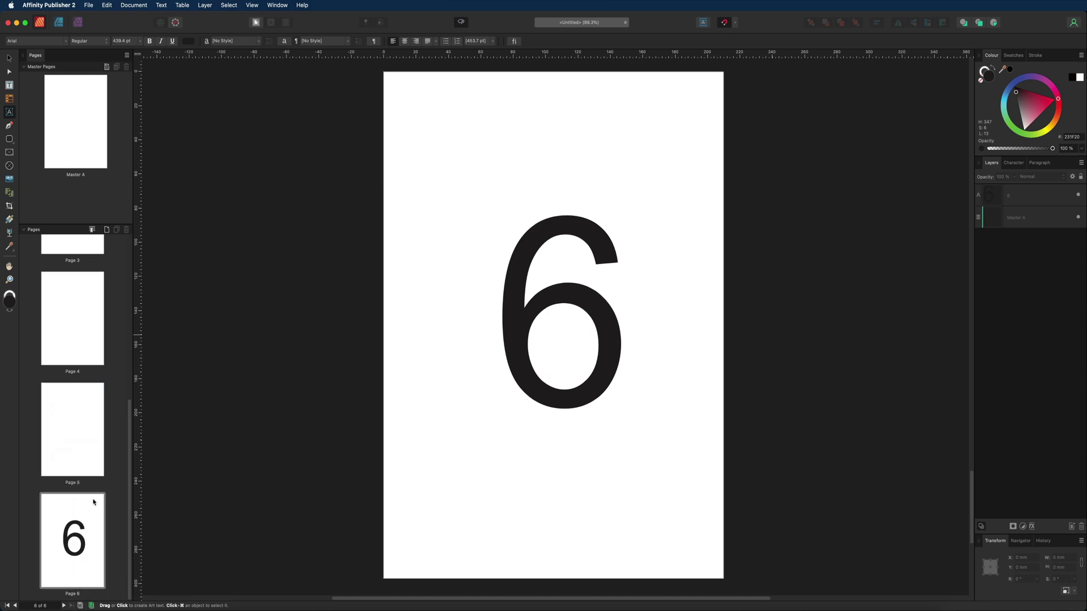
left_click(100, 566)
Move the blank Page 2 ahead of the page containing the "1" and return it to second place.
scroll(85, 560, "up", 6)
left_click(86, 387)
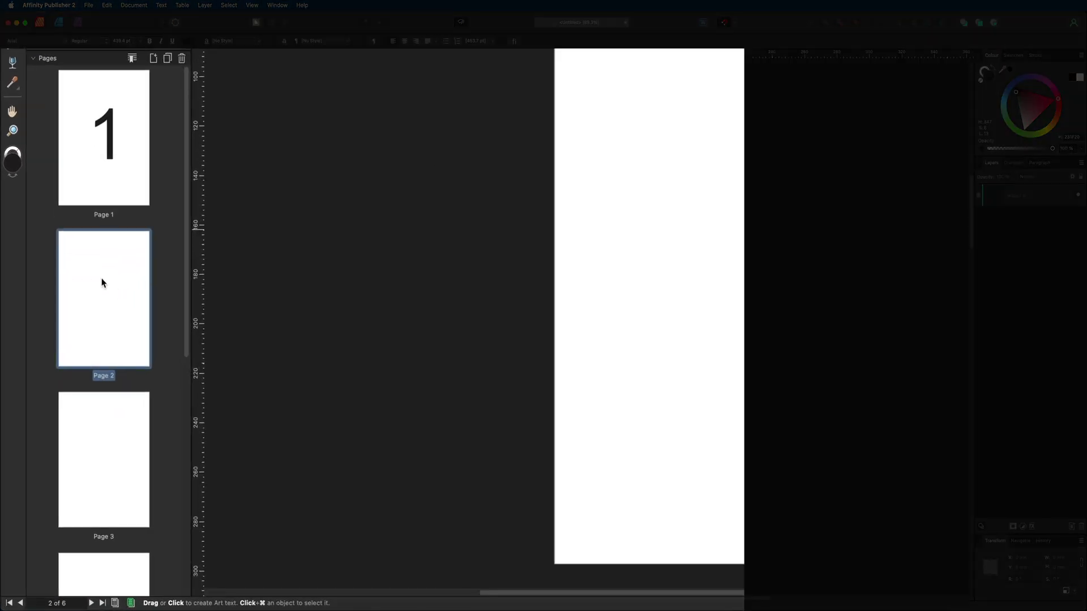
left_click_drag(101, 282, 58, 152)
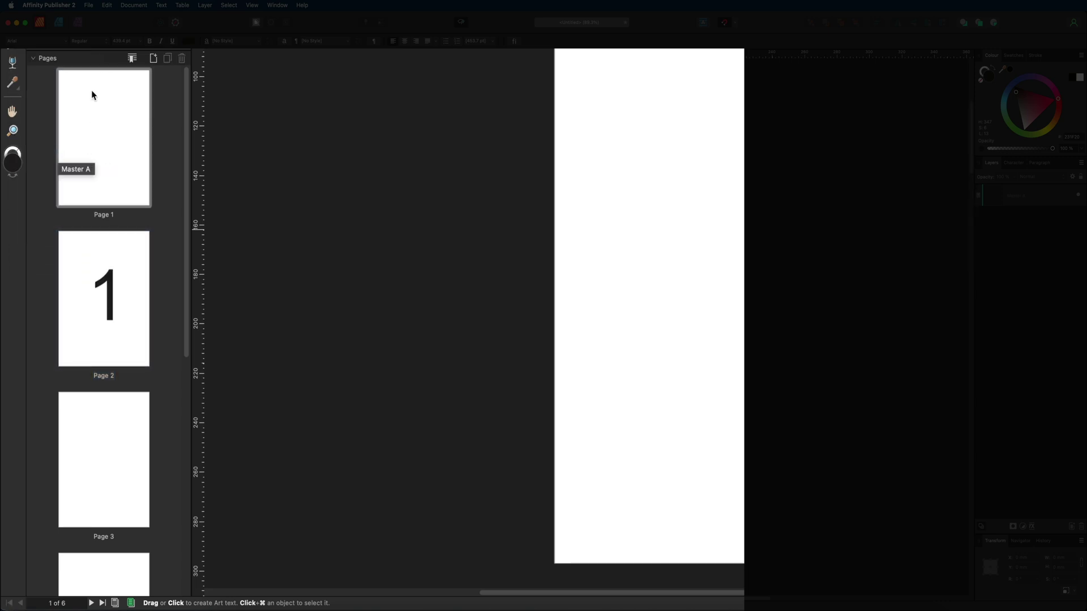
left_click_drag(130, 272, 151, 275)
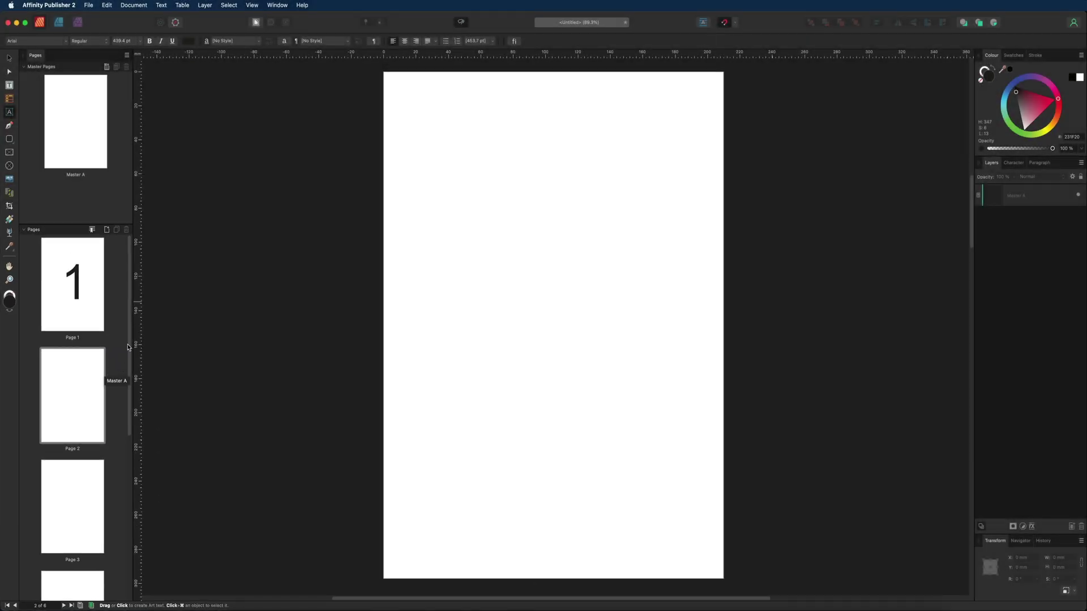
Add 500 pages after Page 6, based on Master A.
scroll(108, 301, "down", 8)
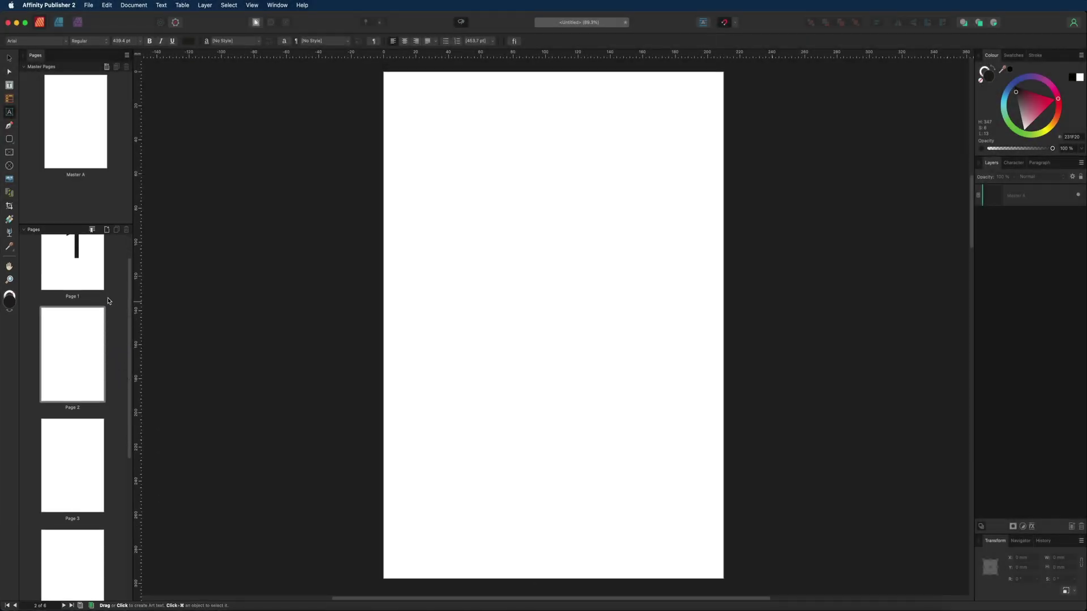
scroll(109, 301, "down", 2)
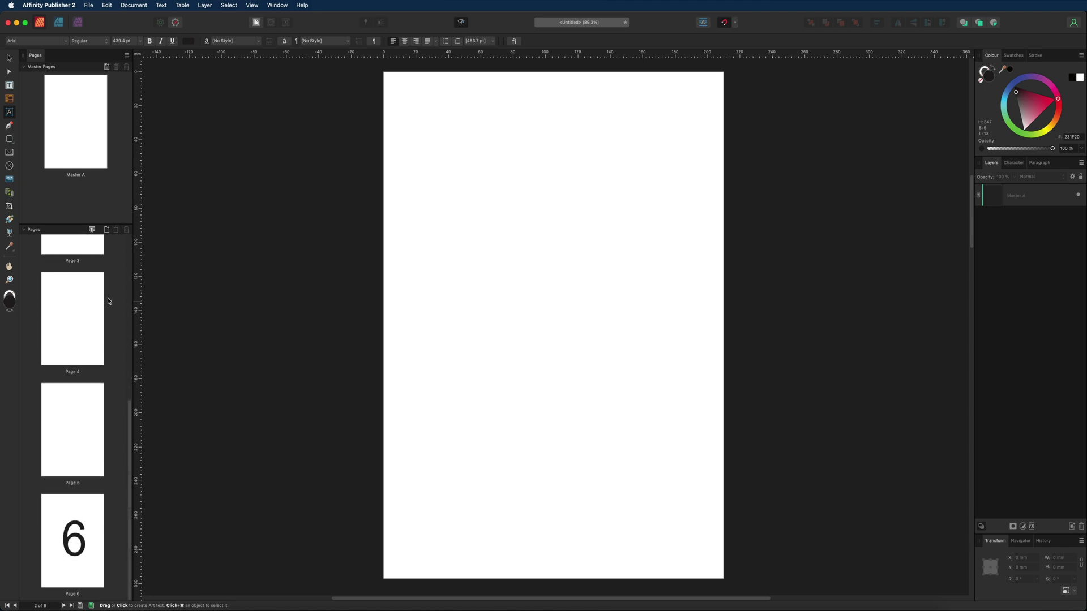
scroll(108, 302, "up", 5)
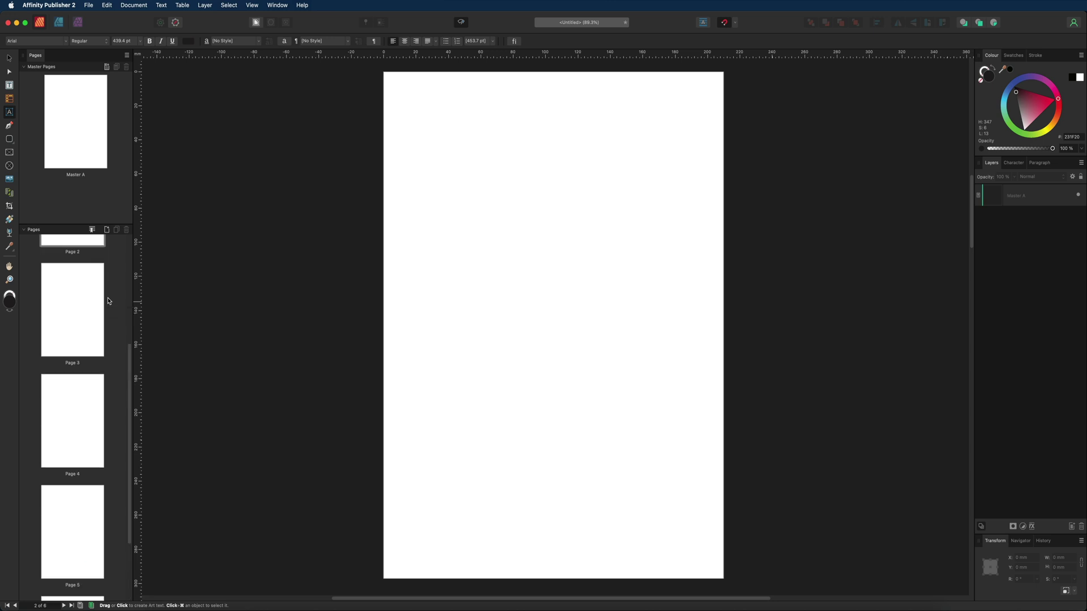
scroll(109, 302, "down", 5)
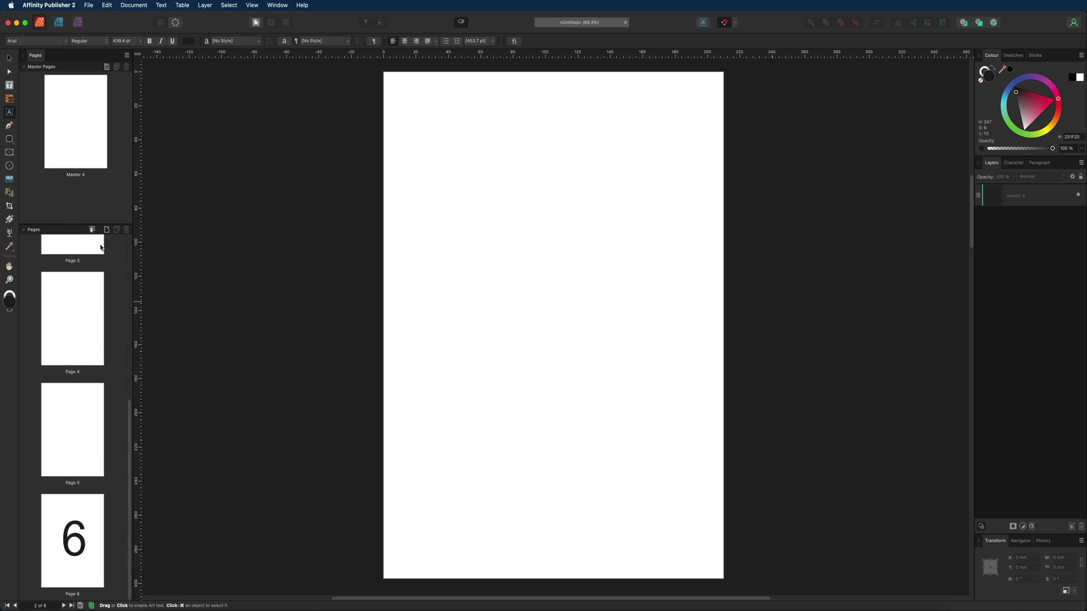
left_click(107, 232)
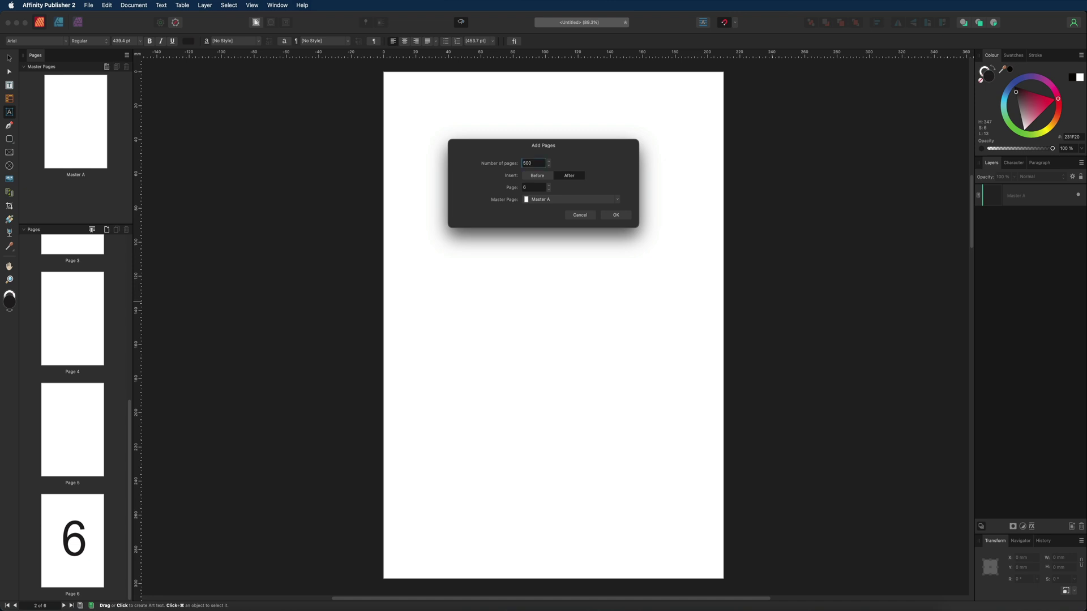
left_click(615, 215)
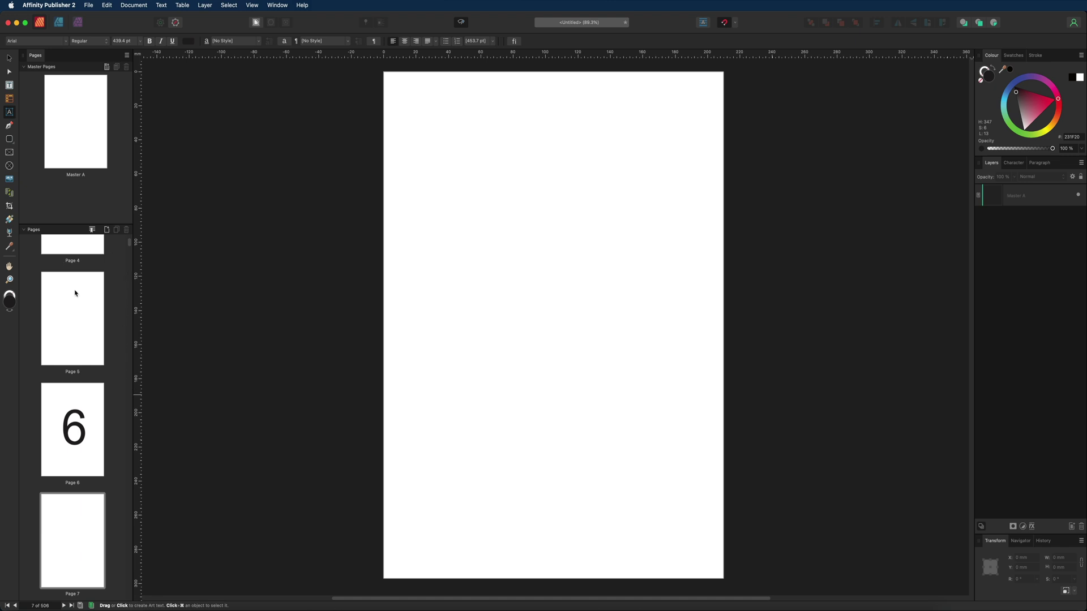
Jump to the first page of the document and on to the last page.
mouse_move(130, 243)
left_mouse_down()
mouse_move(125, 608)
mouse_move(136, 227)
left_mouse_up()
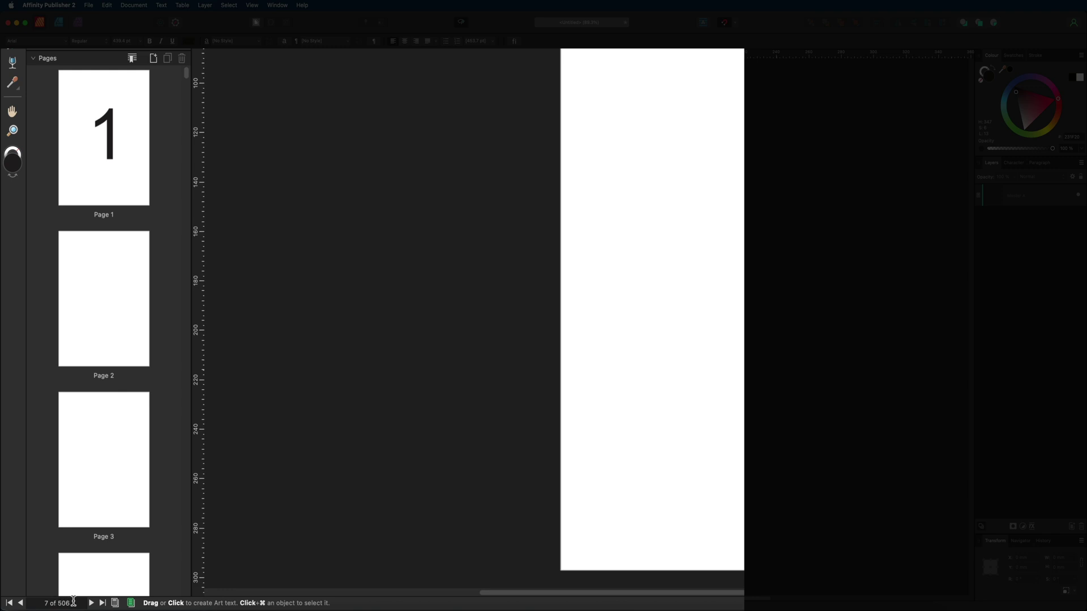
left_click(9, 603)
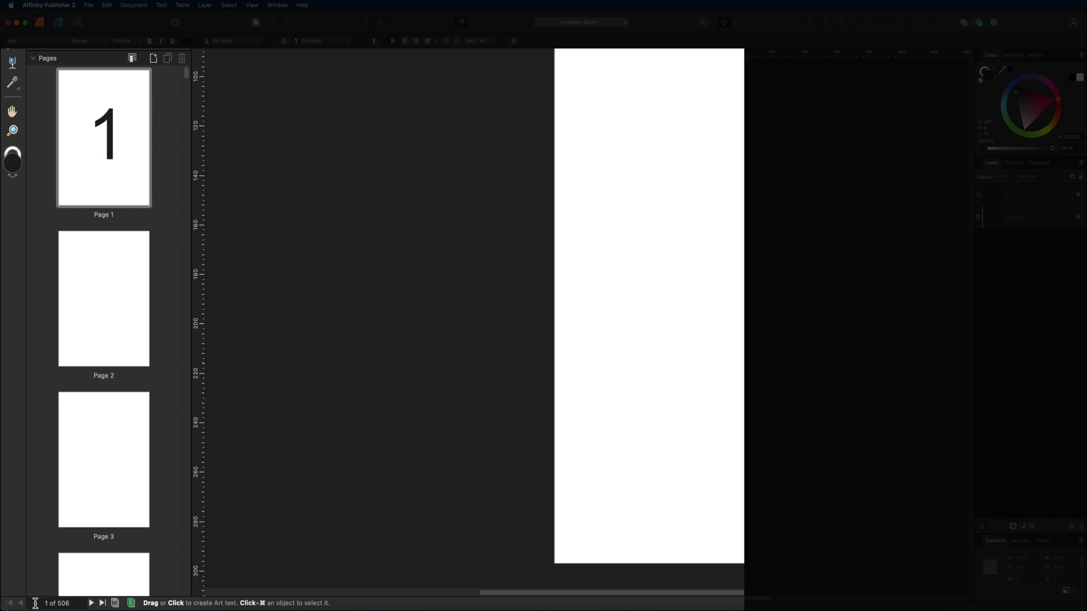
left_click(103, 604)
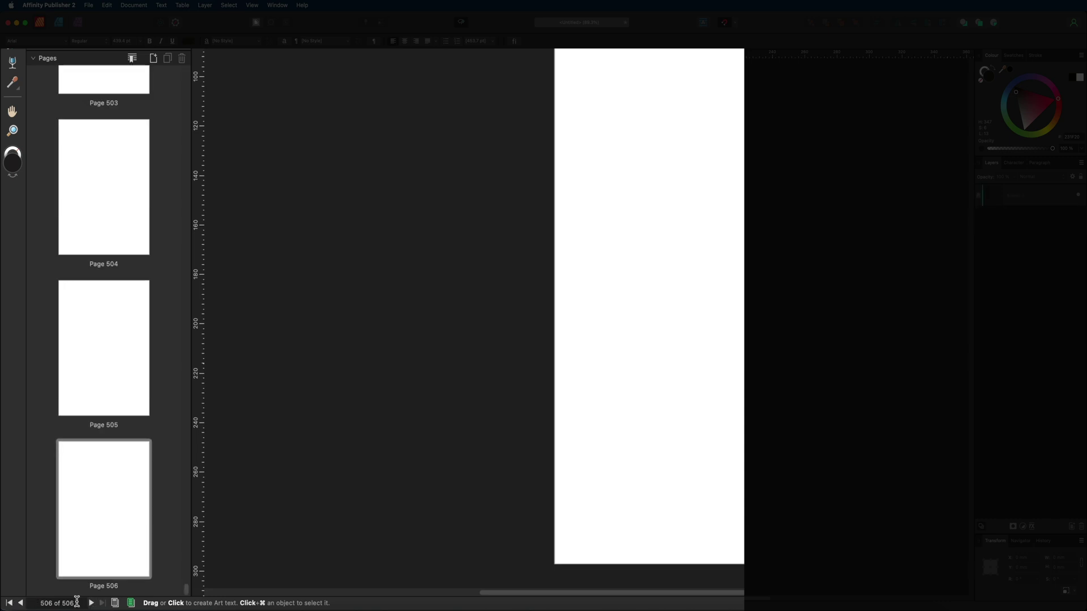
Step back one page at a time to Page 503, forward to Page 505, and back again to Page 502.
left_click(22, 604)
left_click(22, 604)
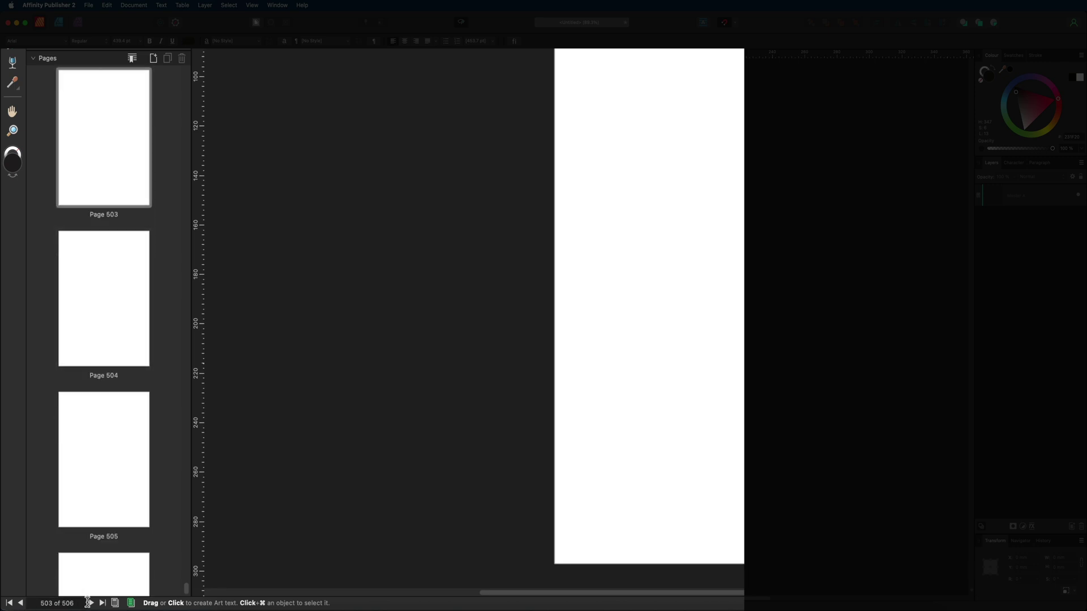
left_click(90, 604)
left_click(90, 603)
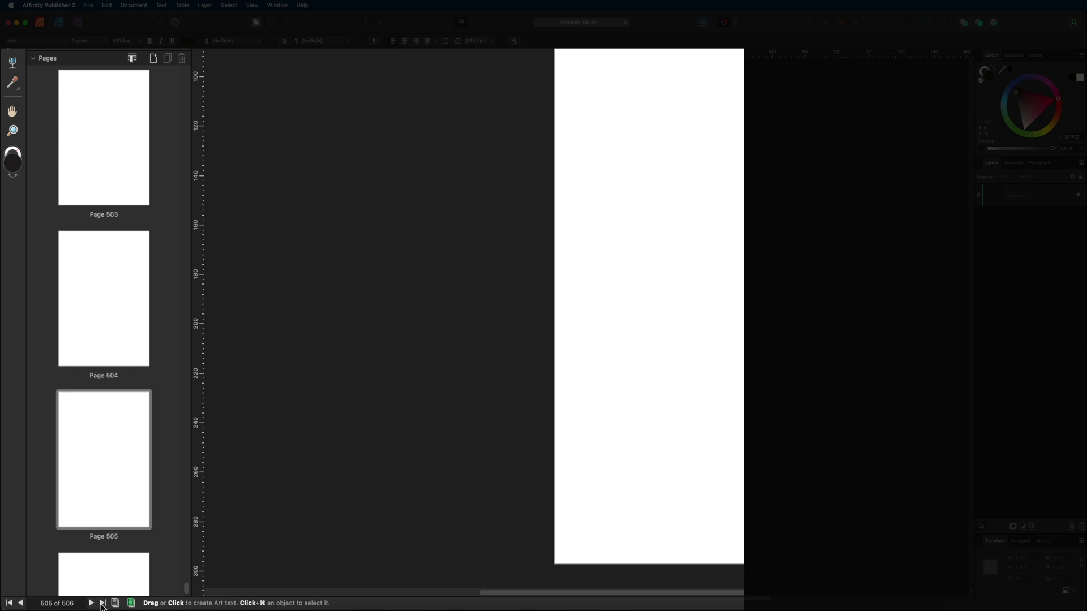
left_click(22, 604)
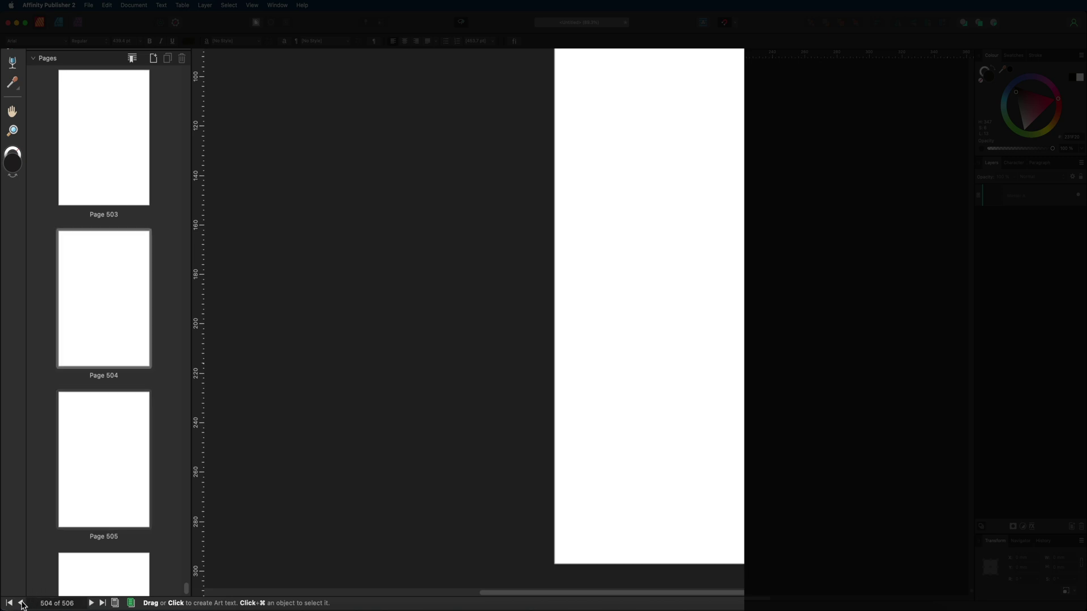
left_click(22, 604)
left_click(22, 603)
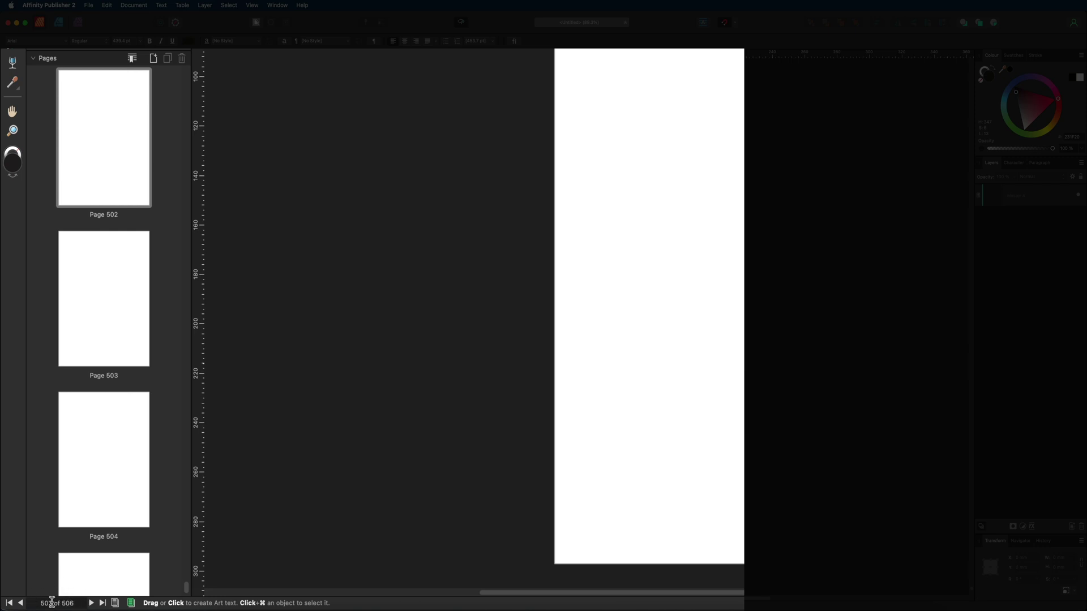
Go directly to page 250 by entering its page number.
left_click(52, 603)
type("250")
key("Return")
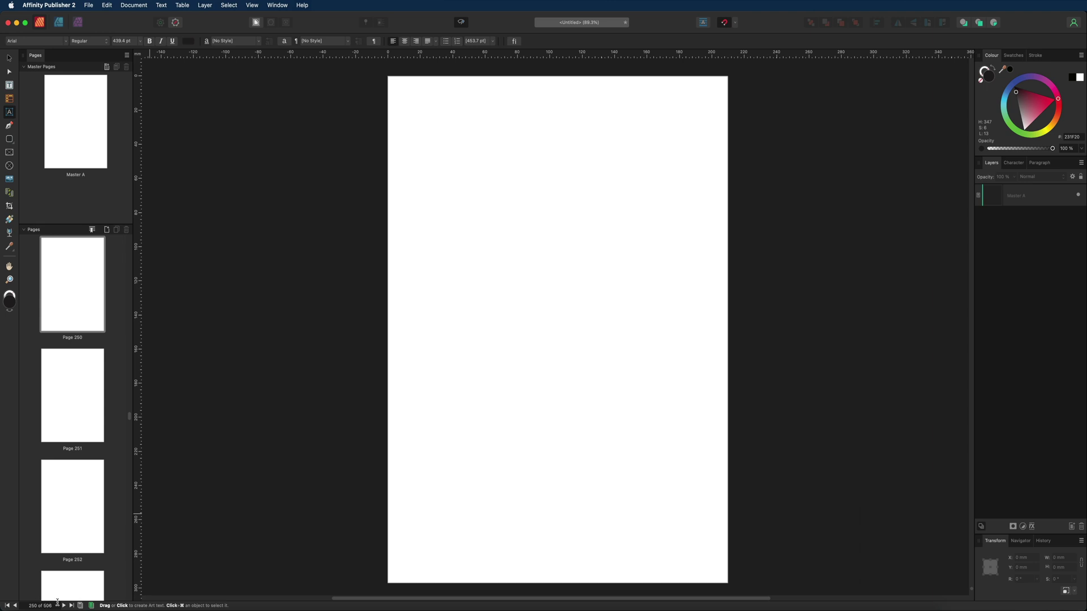
Undo the page additions, moves, duplication and deletions until only the original page with the "1" remains, and undo once more.
key("super+z")
key("super+z")
key("super+z")
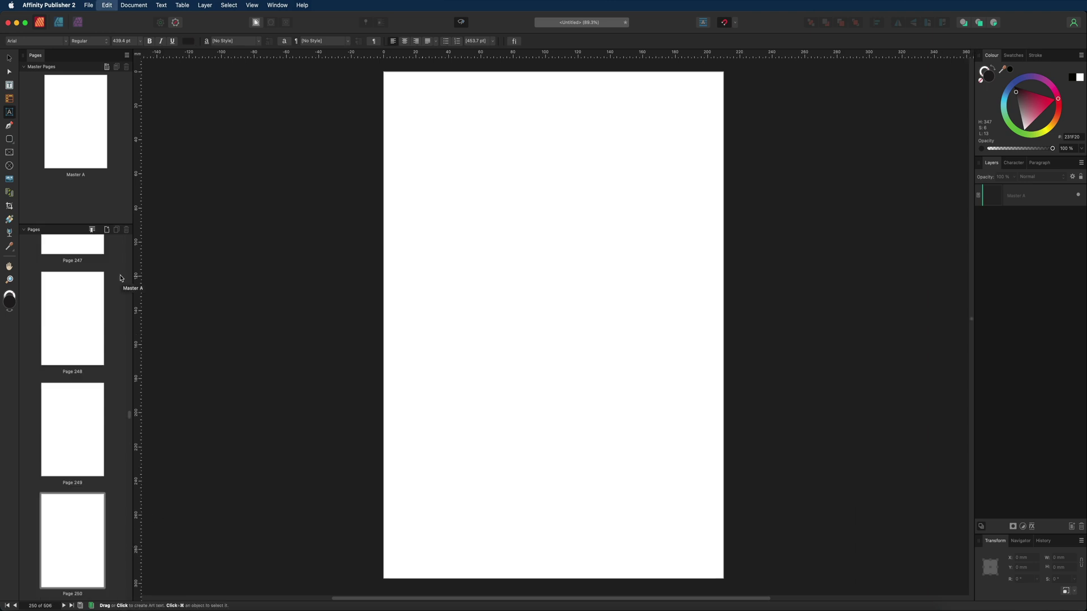
key("super+z")
key("super+z")
key("super+z")
key("super+z")
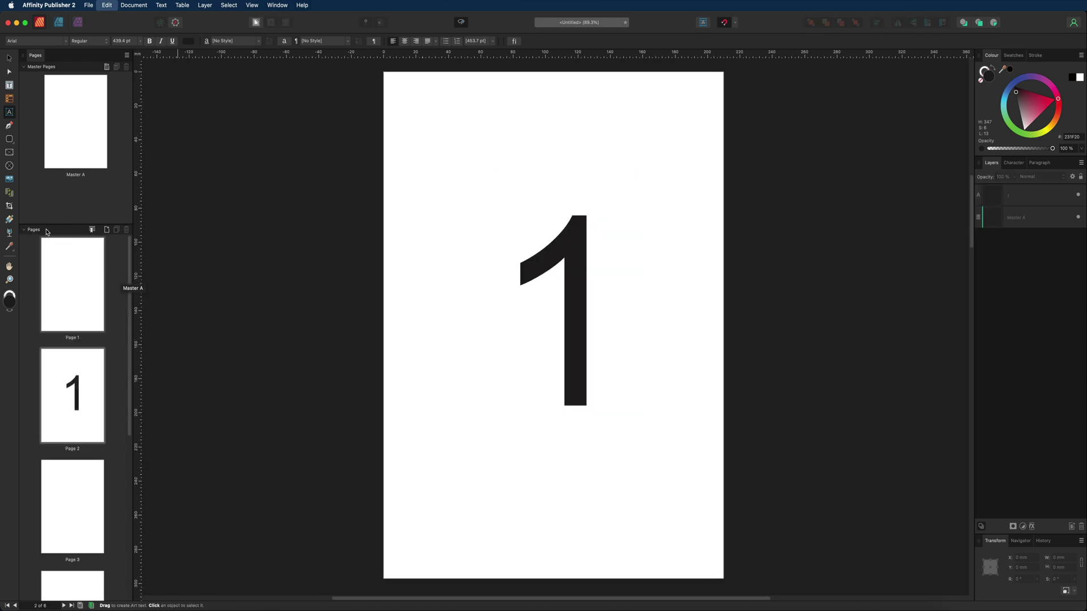
key("super+z")
key("super+z")
key("super+z")
key("super+z")
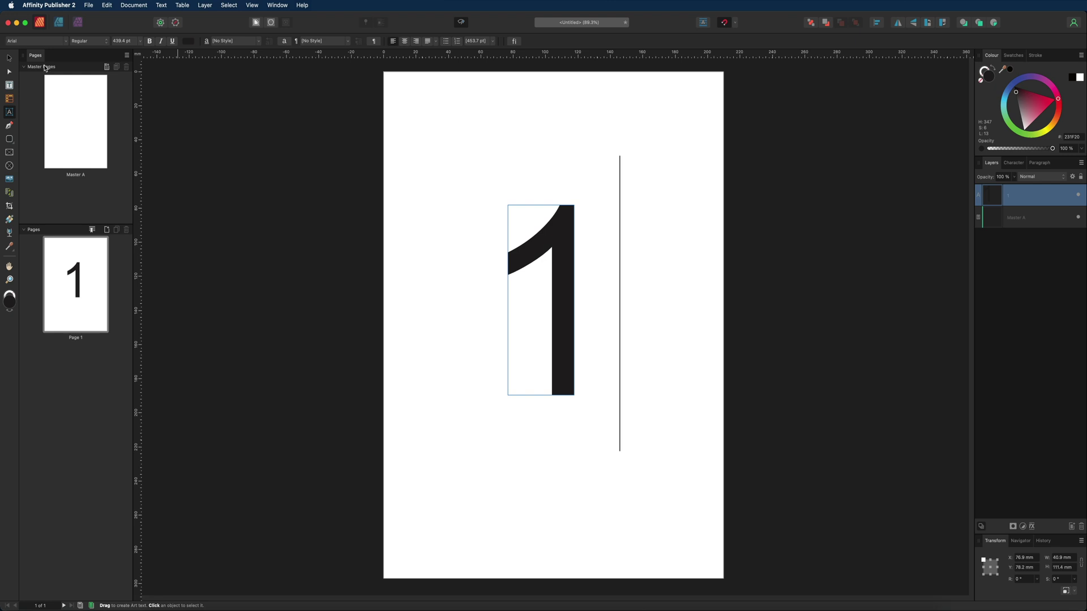
key("super+z")
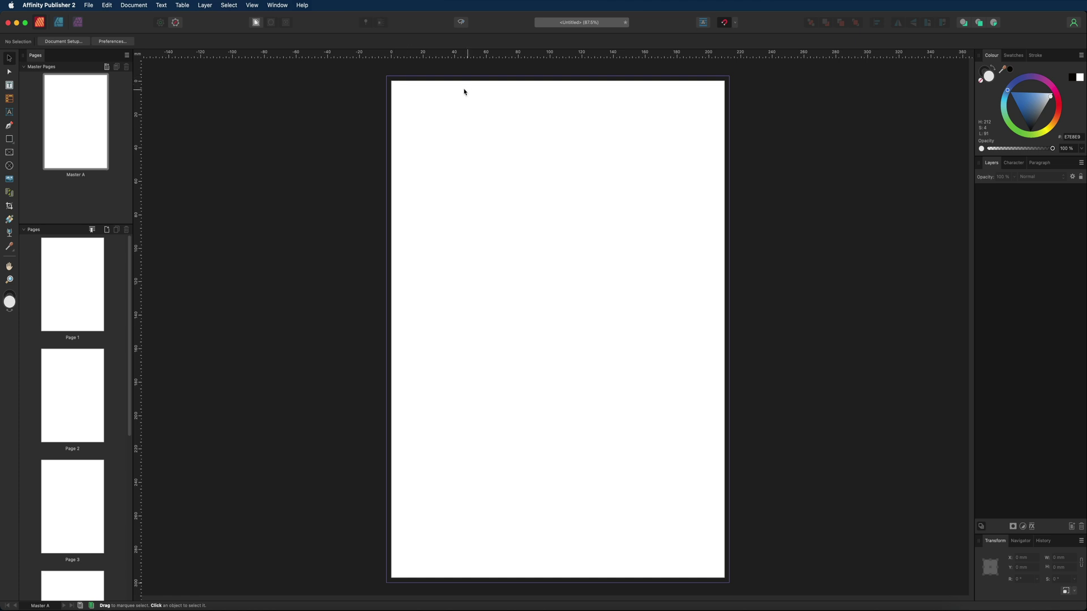
Draw a rectangle about 216 × 29.5 mm across the top of Master A, out to the bleed, and fill it green.
left_click(9, 139)
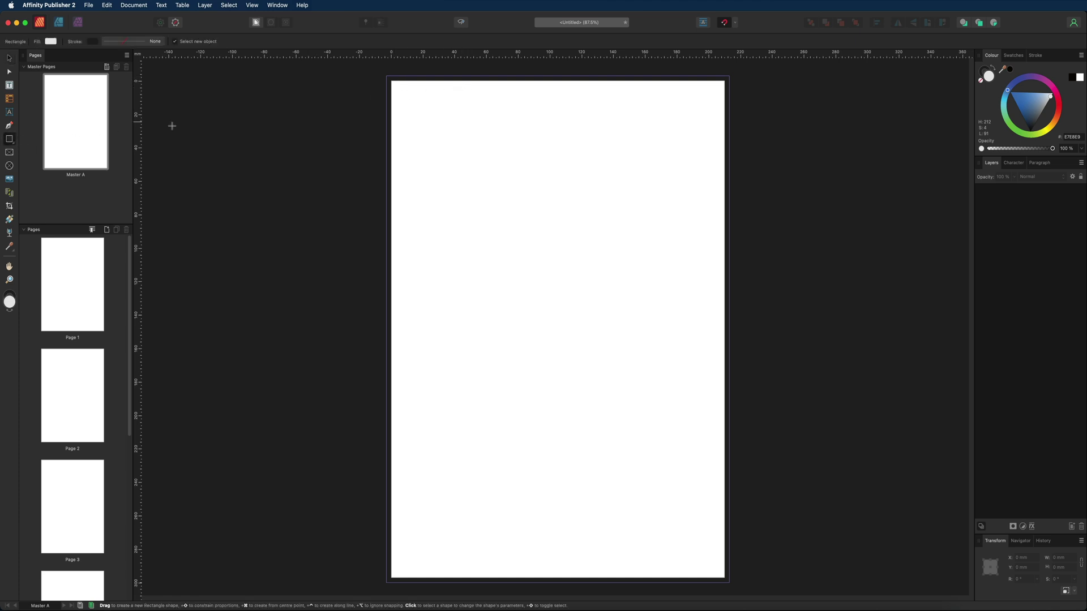
left_click_drag(387, 77, 729, 125)
left_click_drag(1017, 133, 1022, 130)
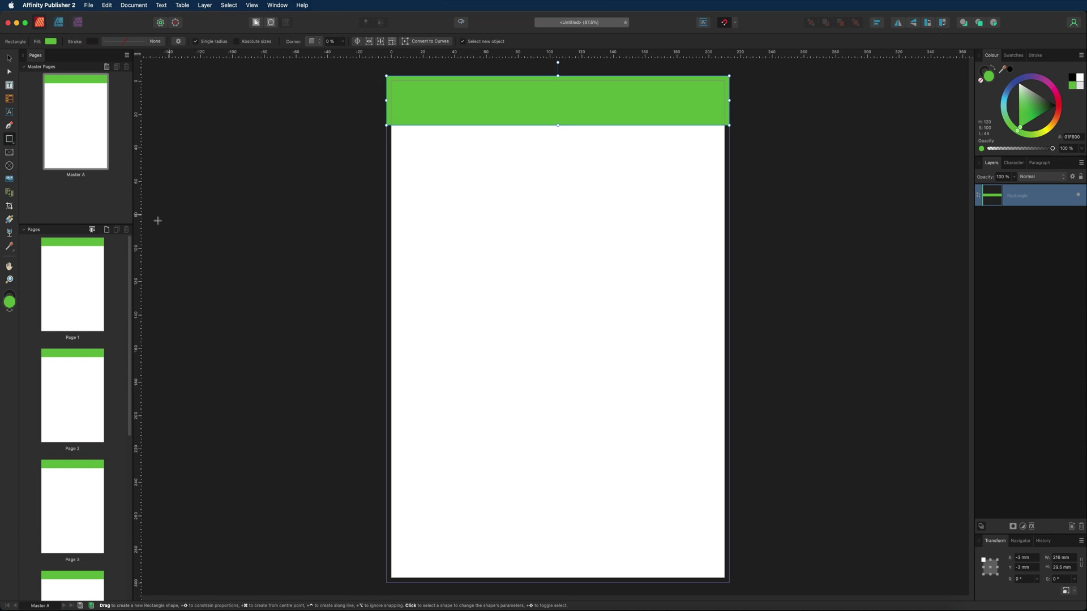
scroll(68, 263, "down", 5)
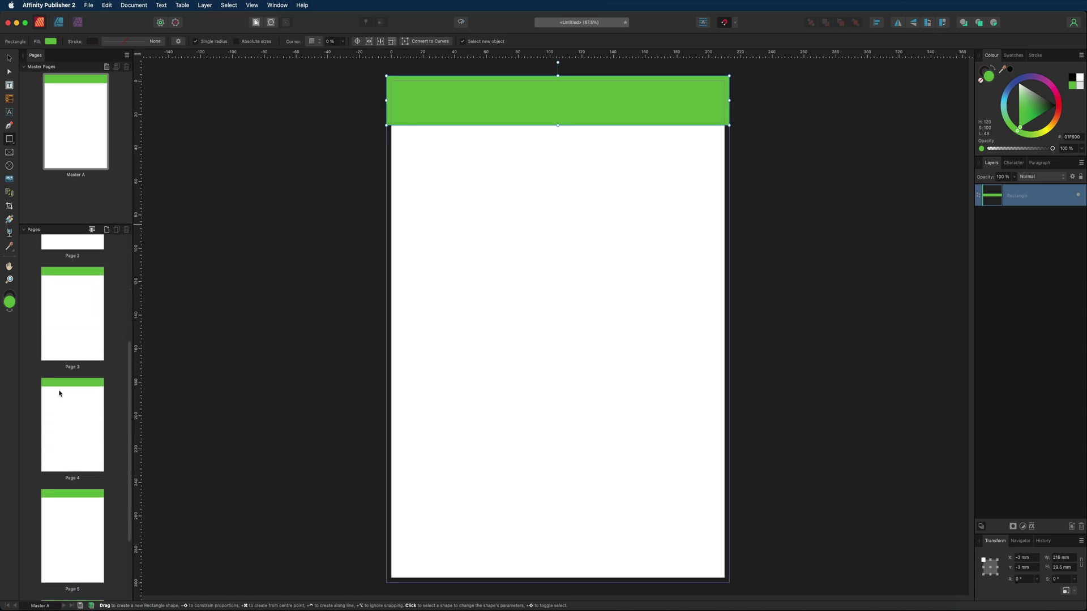
scroll(68, 409, "up", 6)
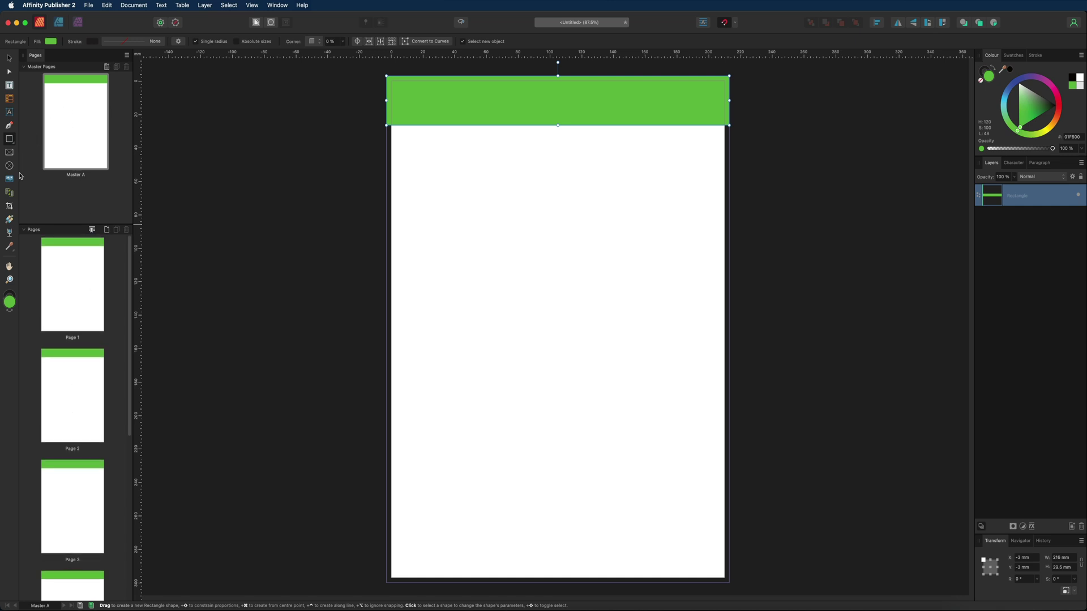
Add the white art text "Logo" in Impact, centred in the green header of Master A, and deselect it.
left_click(10, 111)
left_click_drag(508, 79, 527, 116)
type("Logo")
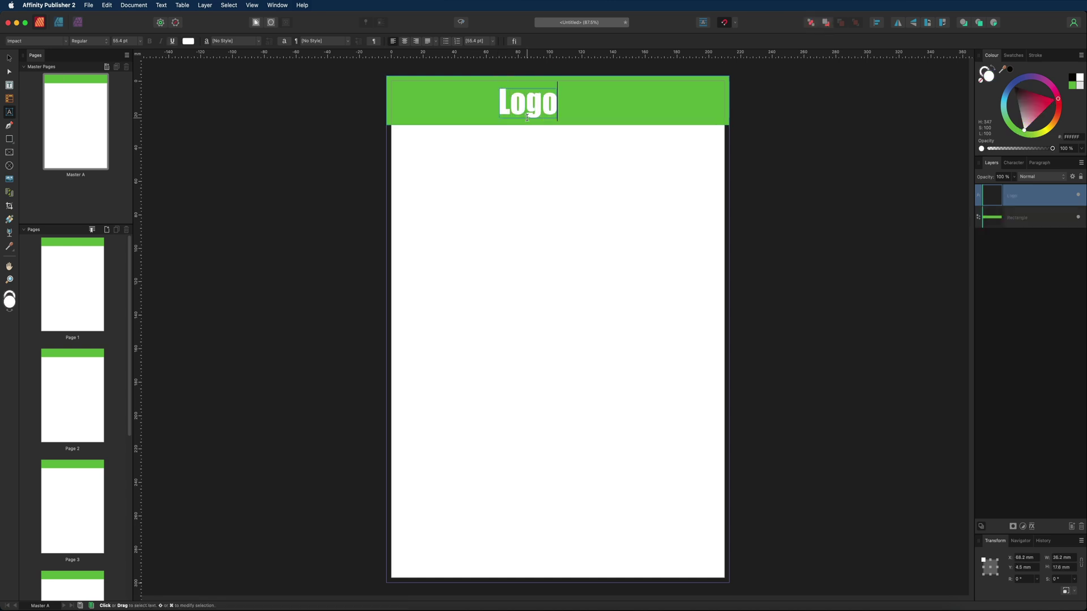
key("Escape")
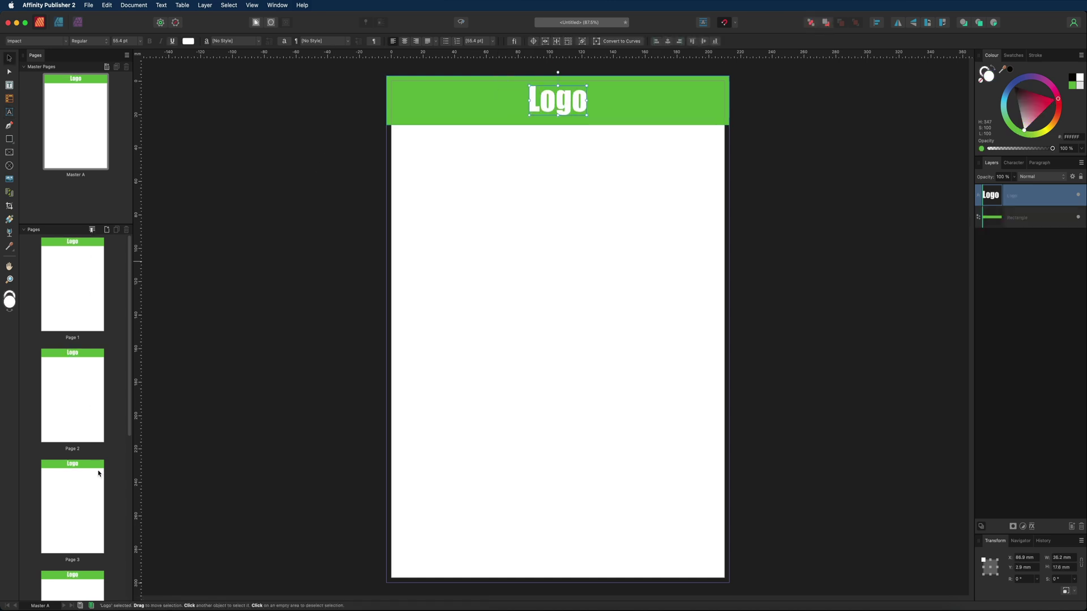
left_click(332, 244)
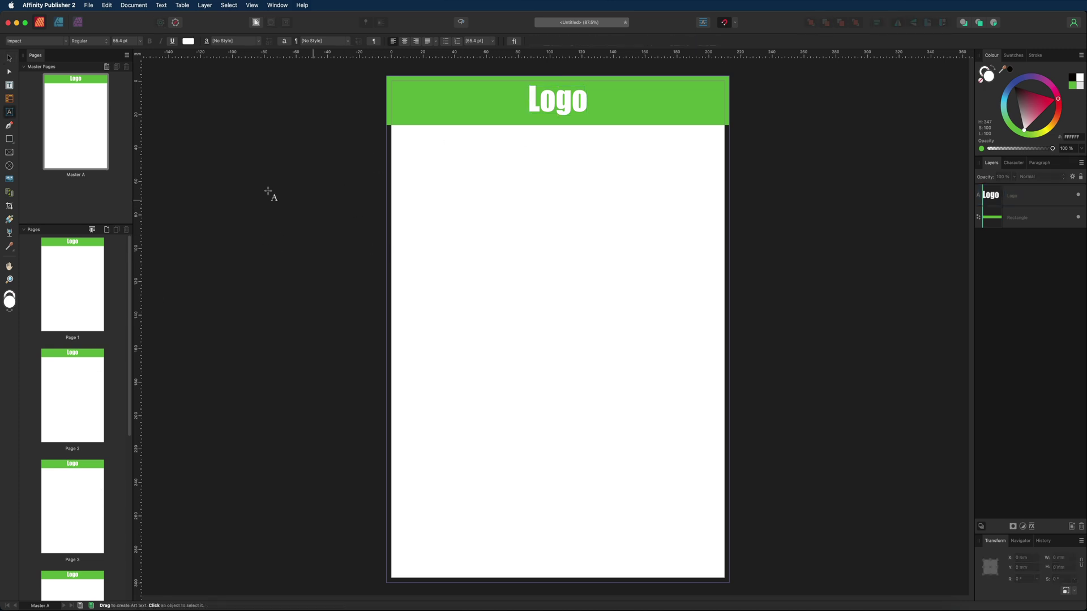
Add a text frame about 210 × 7 mm along the bottom edge of Master A and fill it with filler text.
key("t")
left_click(9, 85)
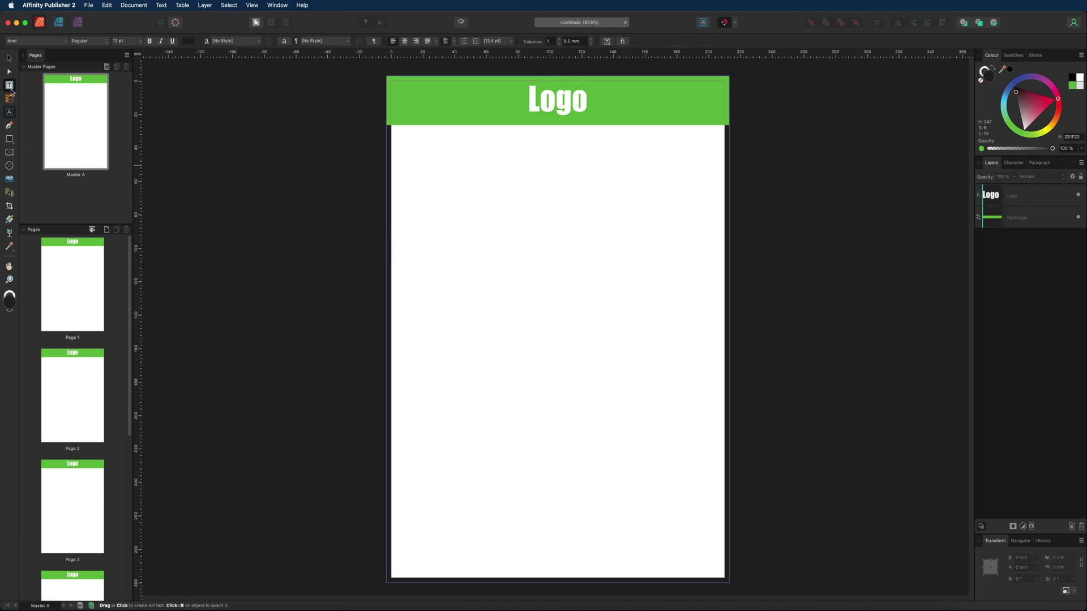
left_click_drag(391, 566, 725, 579)
right_click(496, 570)
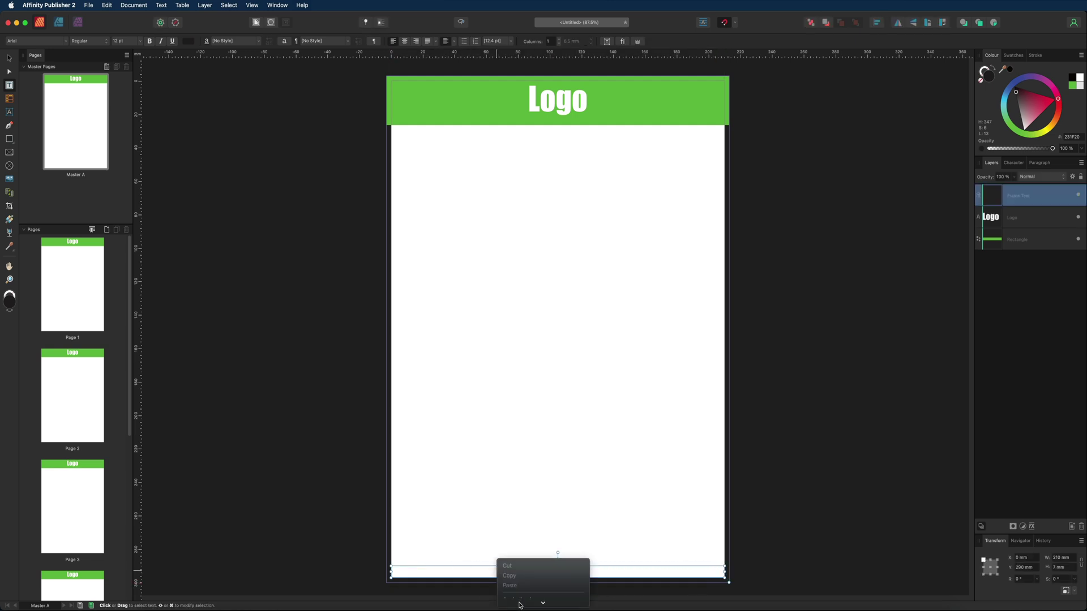
left_click(537, 550)
key("Escape")
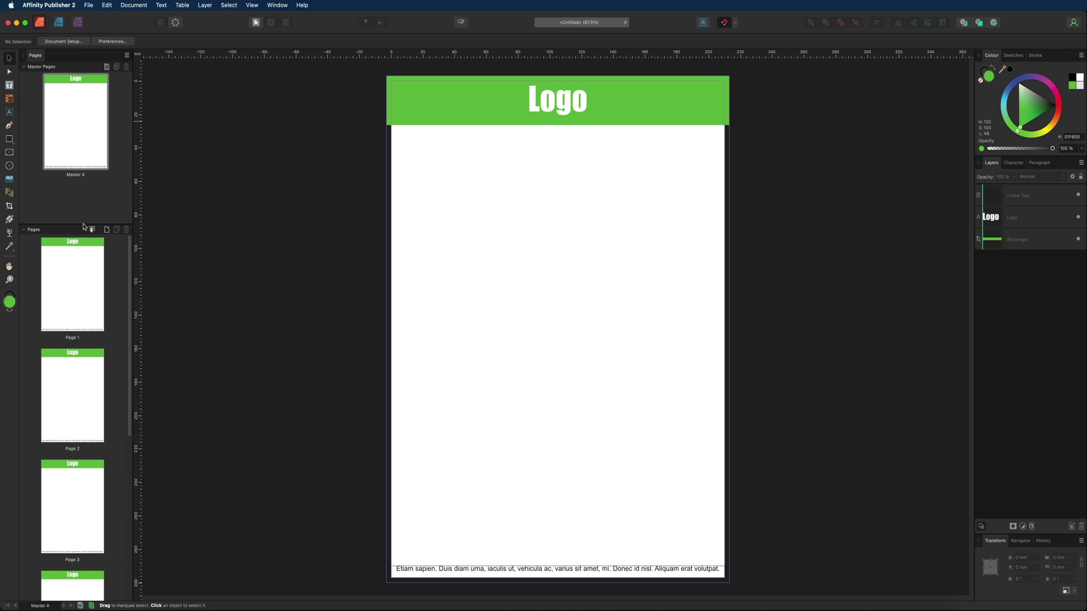
Draw a text frame about 108 × 113 mm in the blank area below the header on Master A.
left_click(77, 104)
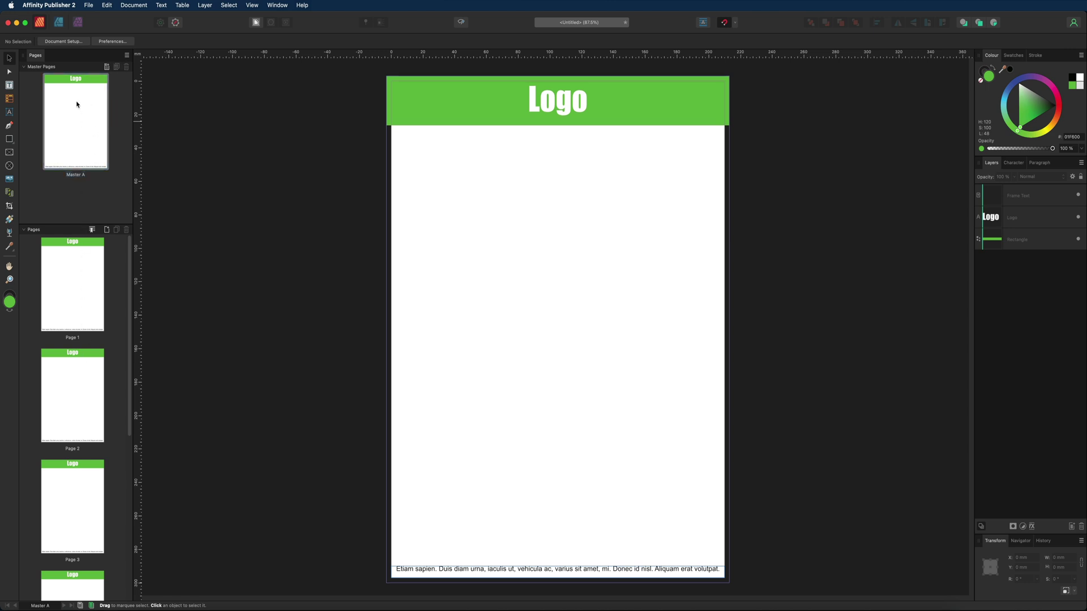
left_click(12, 85)
left_click_drag(430, 182, 601, 372)
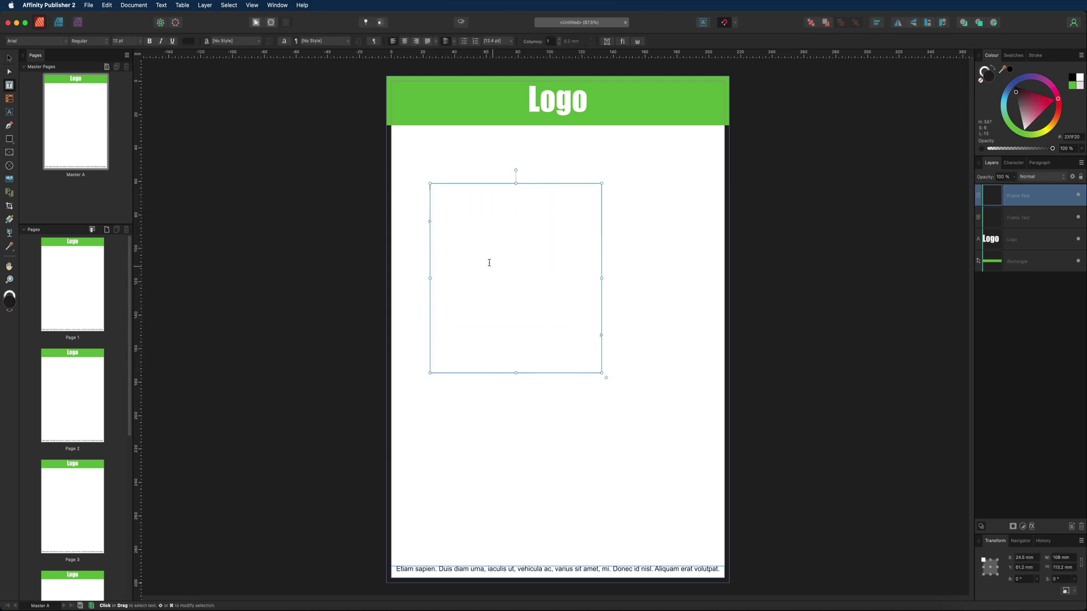
Fill the large text frame on Master A with filler text, and delete the frame.
right_click(487, 263)
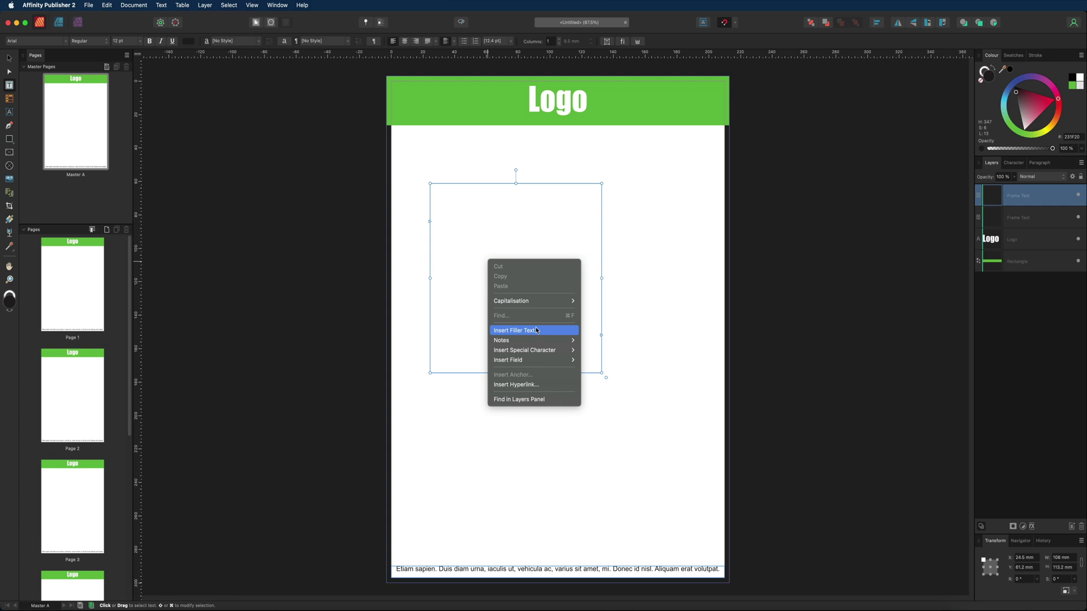
left_click(535, 326)
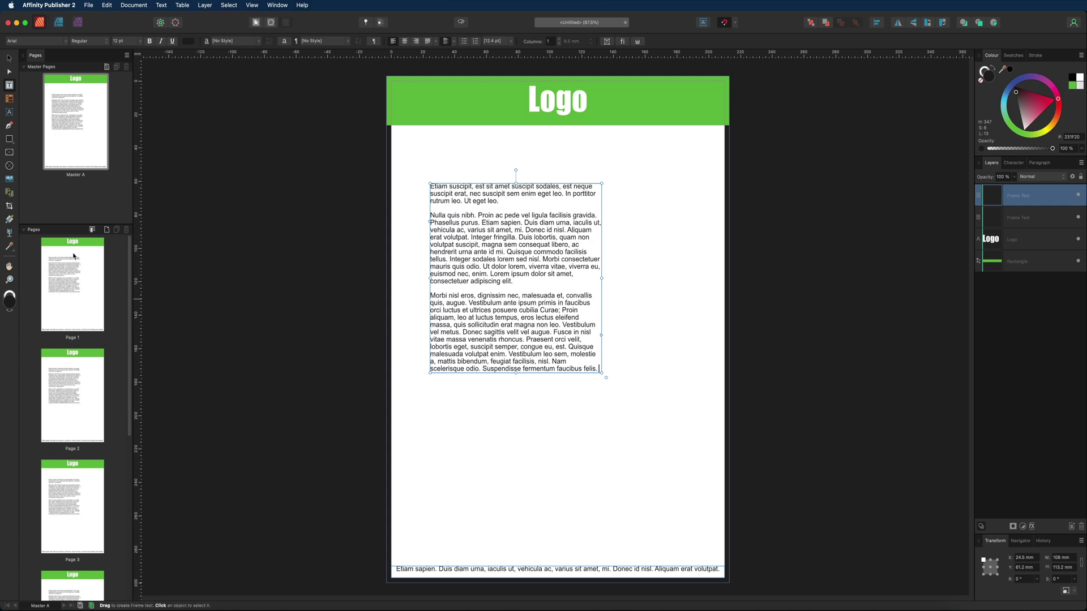
key("Escape")
key("Delete")
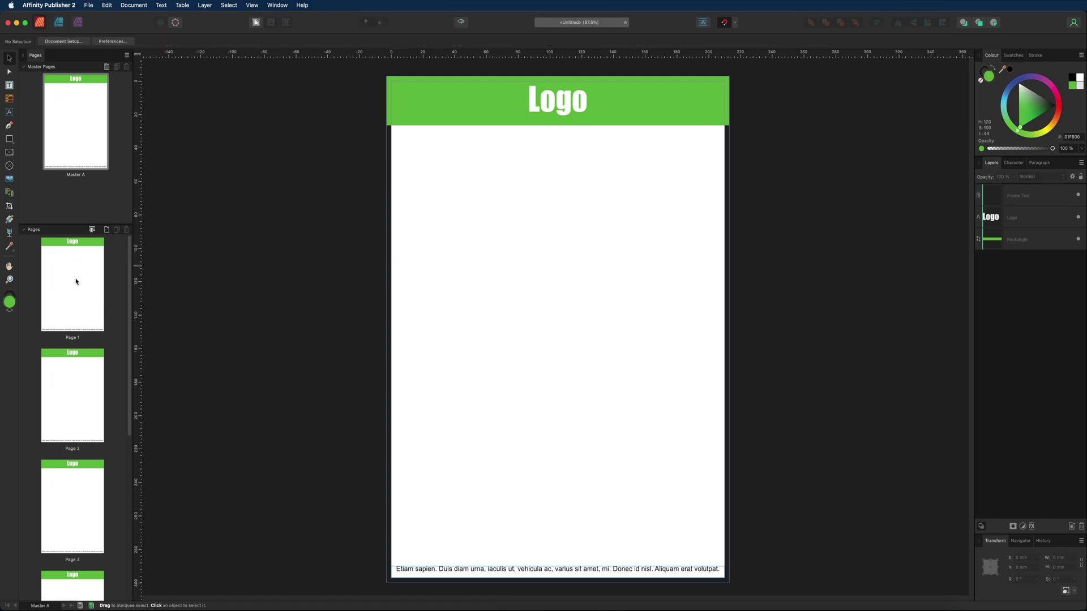
Open page 1, draw a text frame about 120 × 138 mm below the header, and fill it with filler text.
double_click(75, 280)
key("t")
left_click_drag(413, 171, 608, 406)
right_click(486, 244)
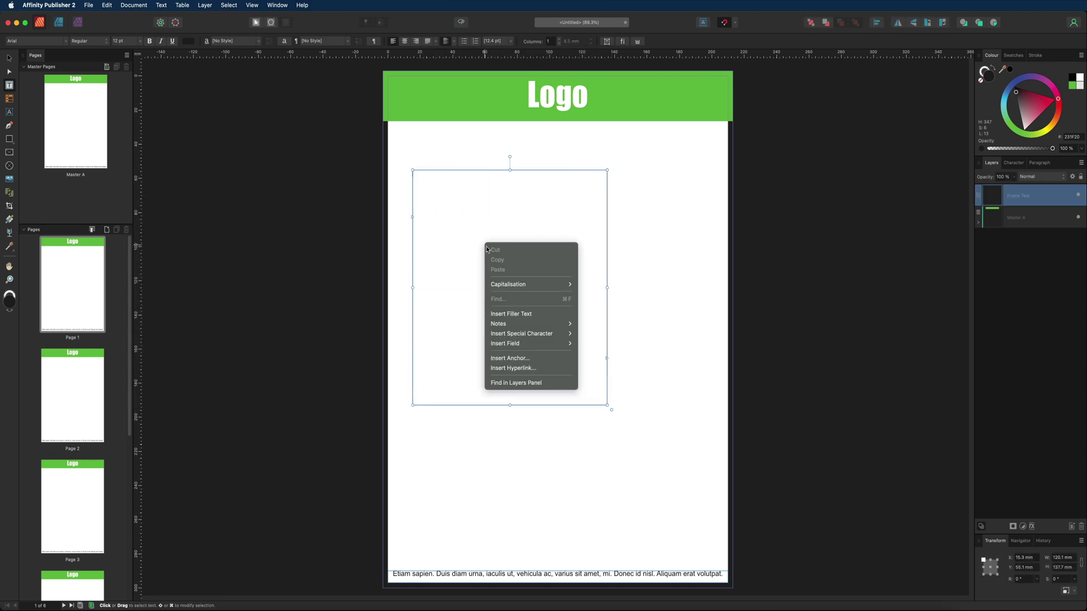
left_click(549, 313)
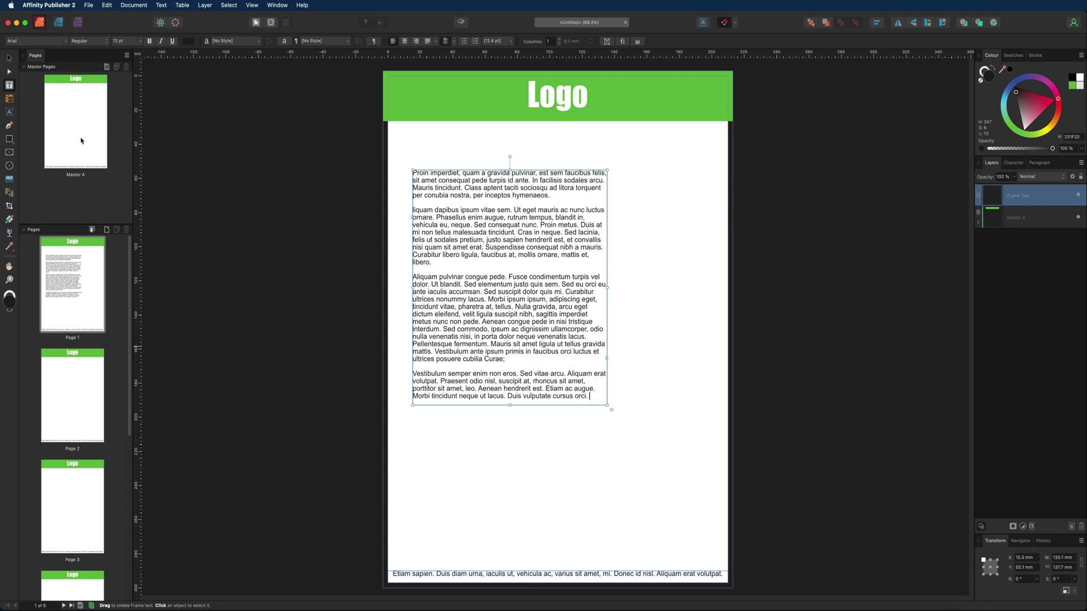
Duplicate the Master A page and open the copy for editing.
left_click(59, 124)
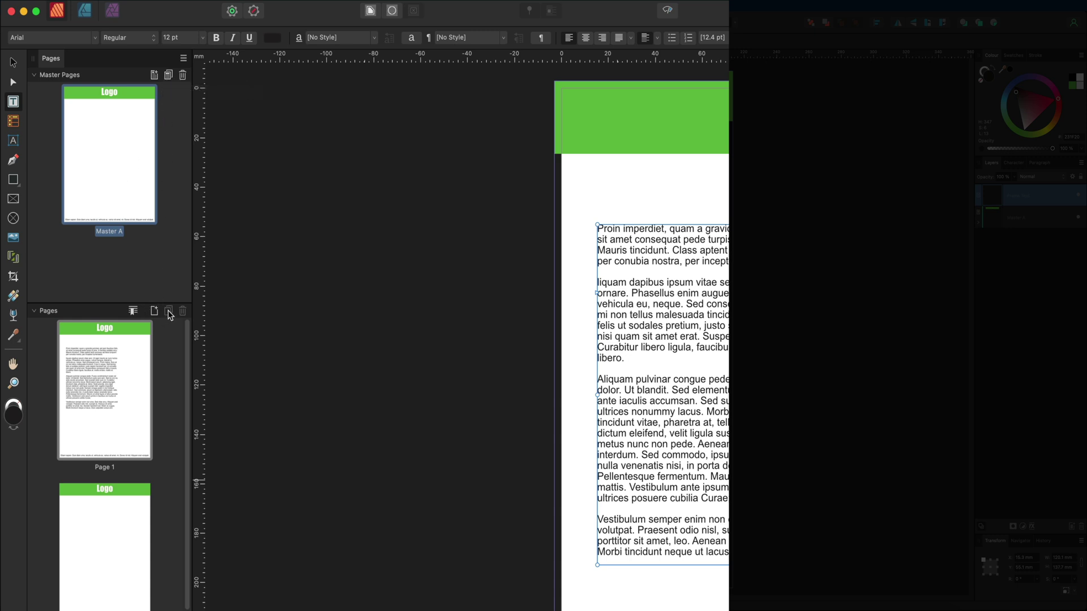
left_click(169, 76)
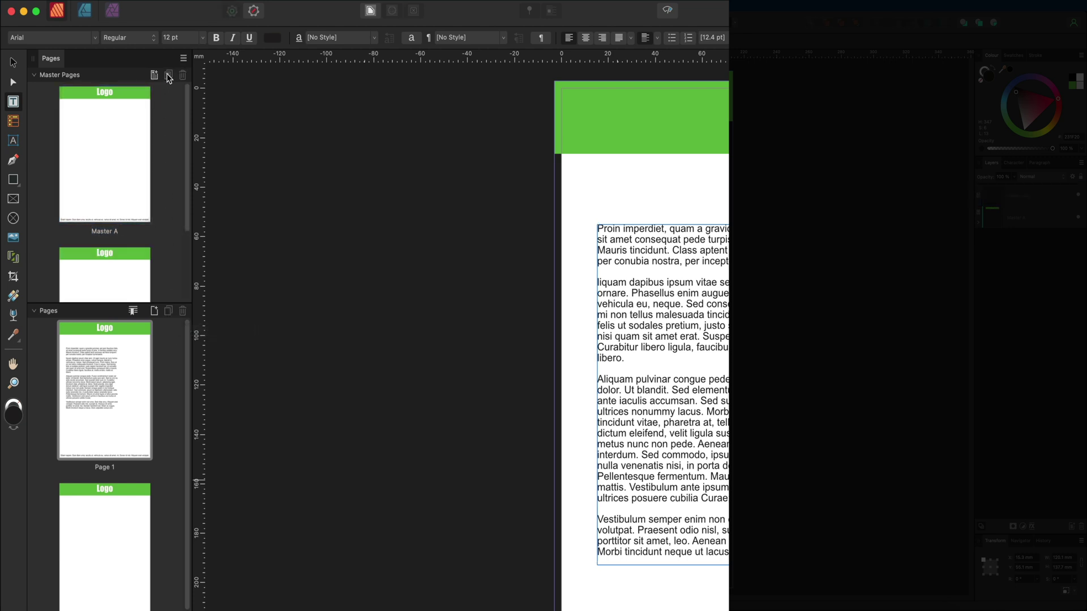
double_click(117, 250)
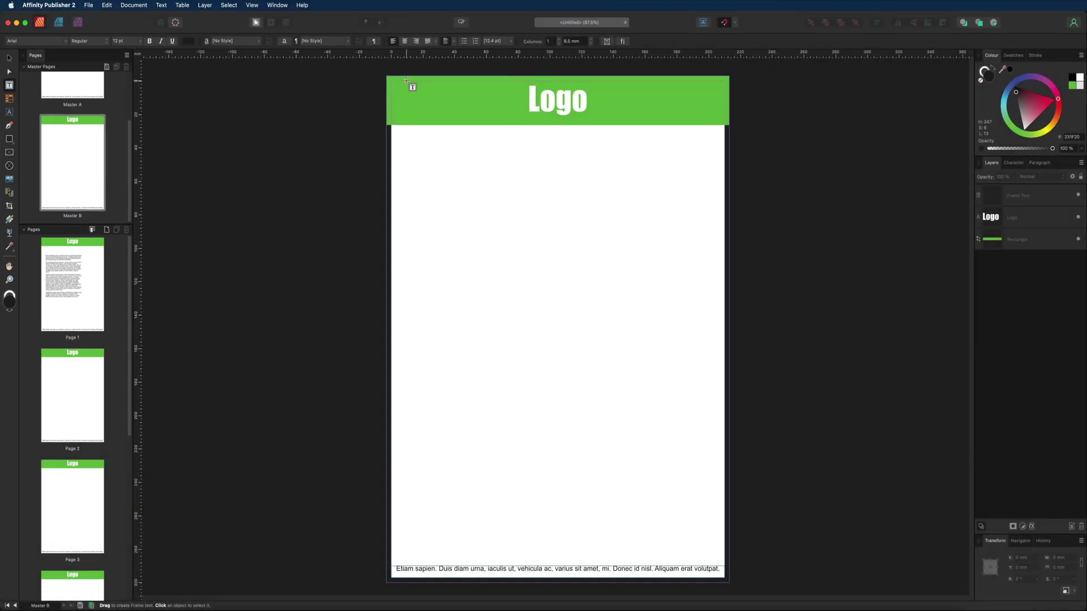
Change the fill of the header rectangle on Master B to orange.
left_click(10, 58)
left_click(395, 85)
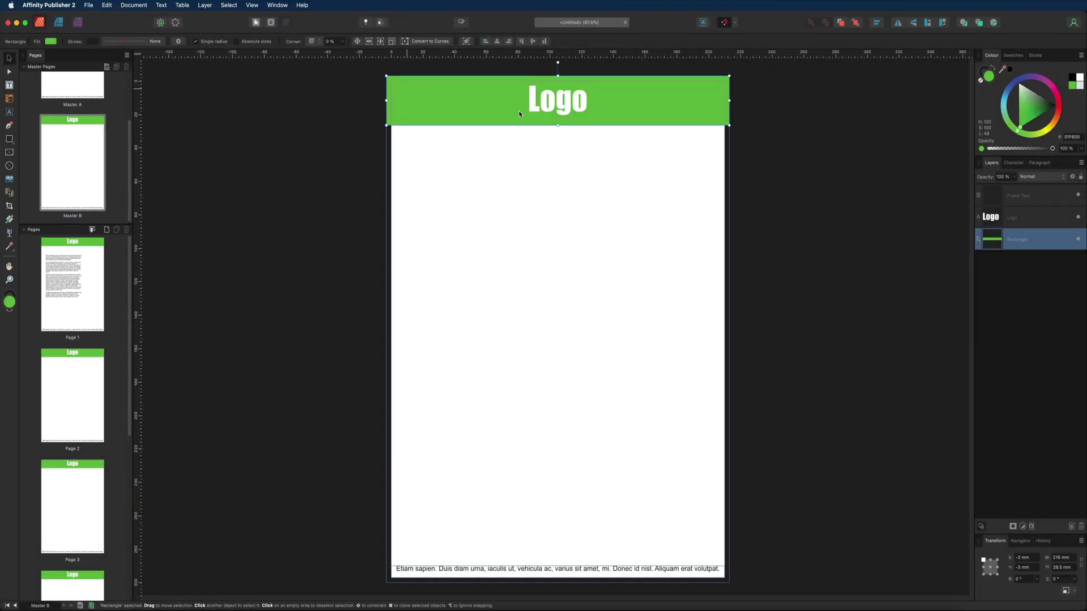
left_click(1058, 126)
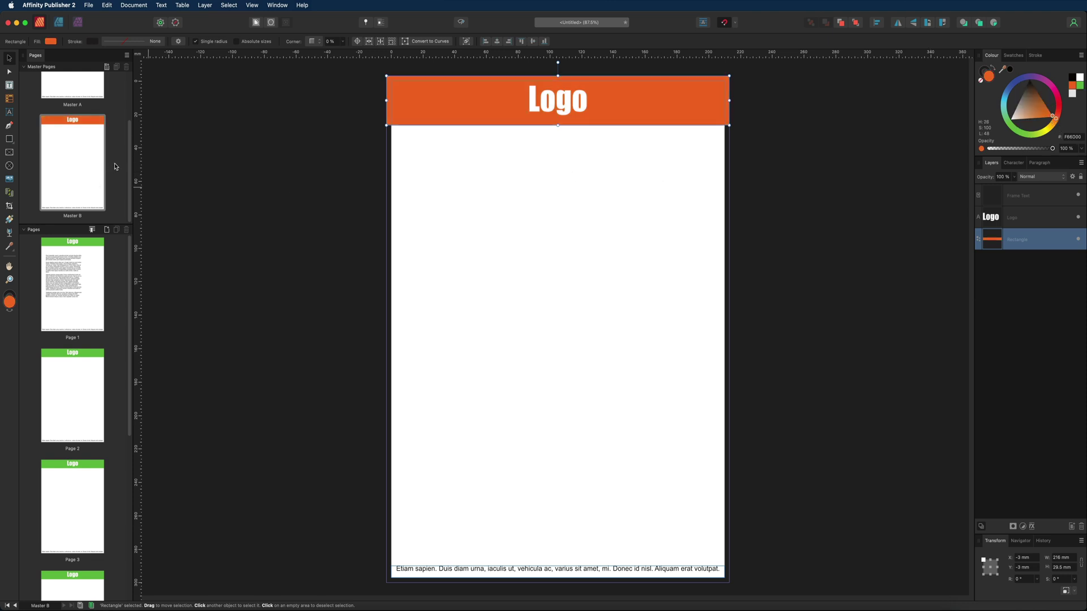
Apply Master B to page 2, replacing the existing master.
scroll(115, 166, "up", 3)
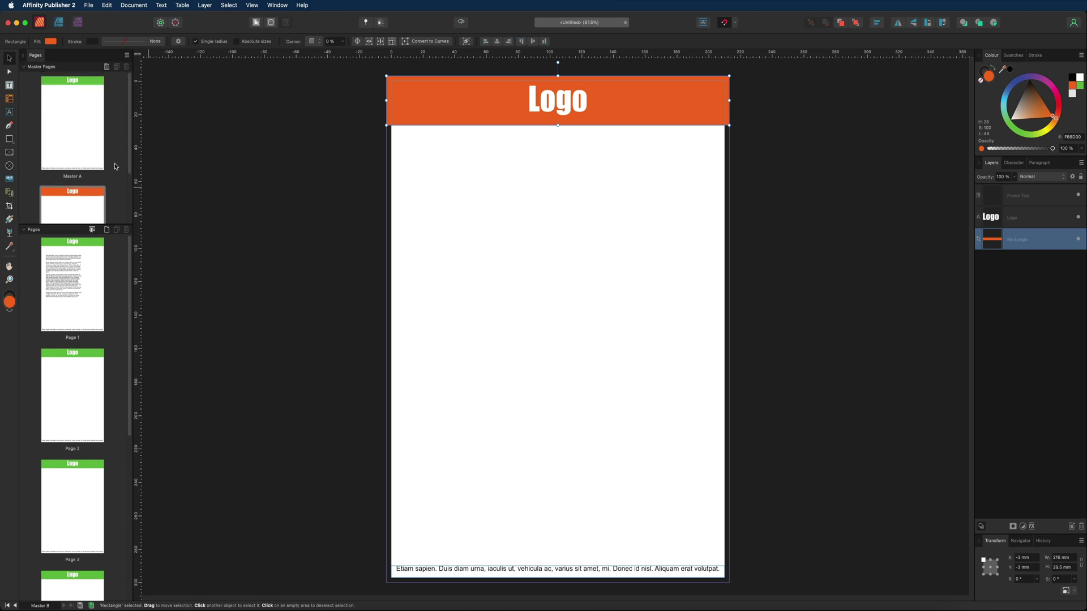
scroll(106, 350, "down", 10)
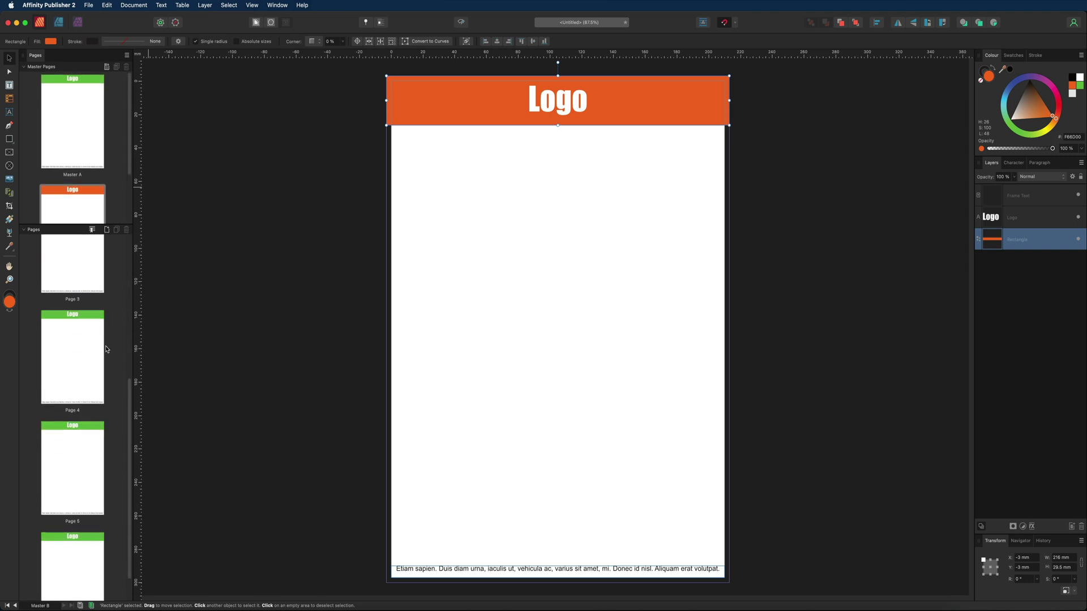
scroll(106, 349, "down", 2)
scroll(56, 537, "up", 12)
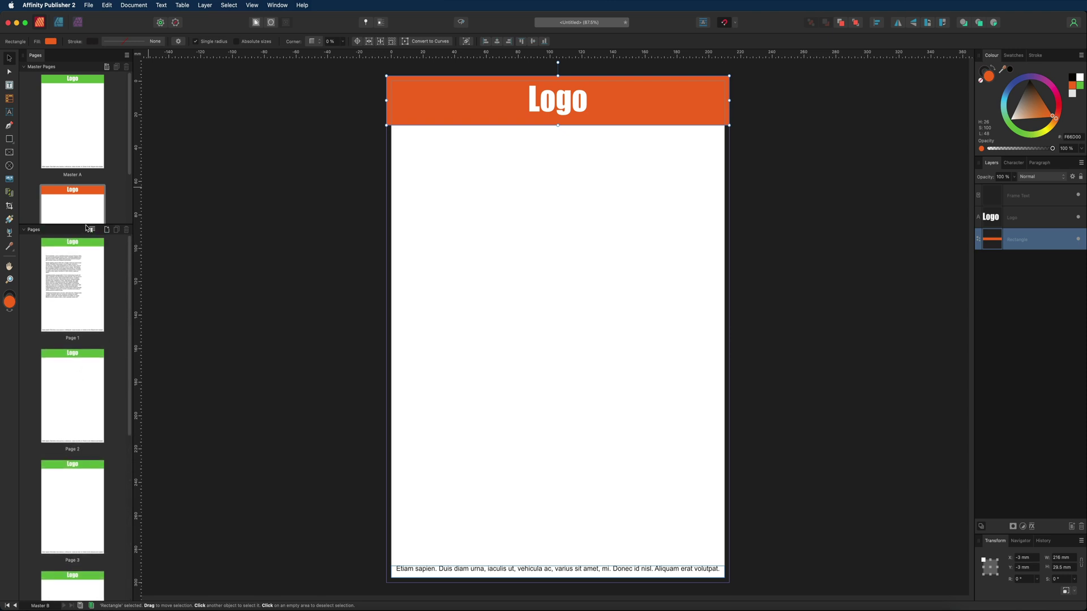
scroll(86, 192, "down", 4)
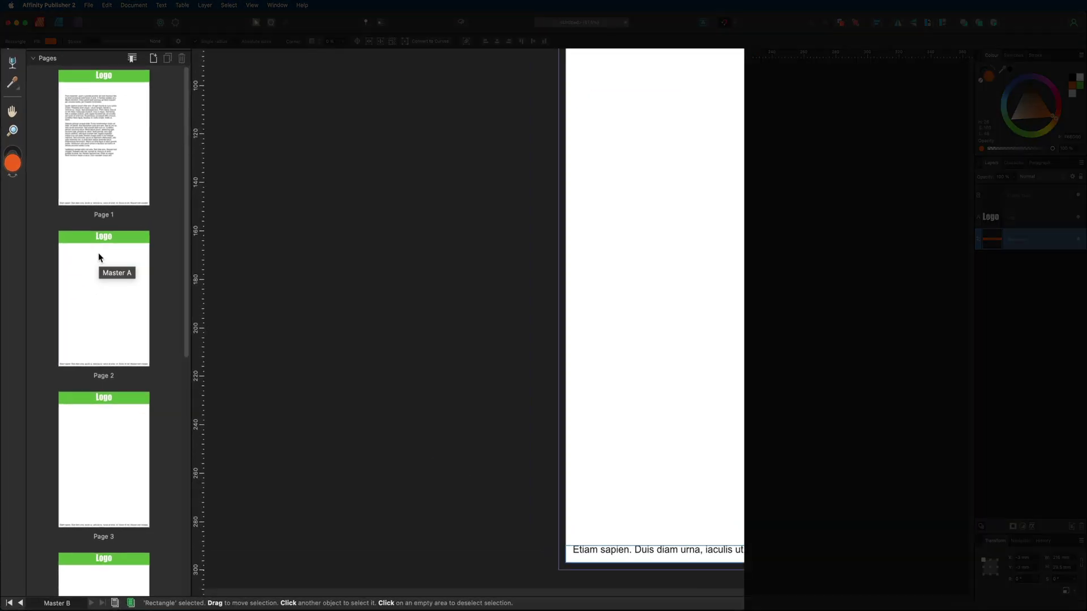
left_click(68, 364)
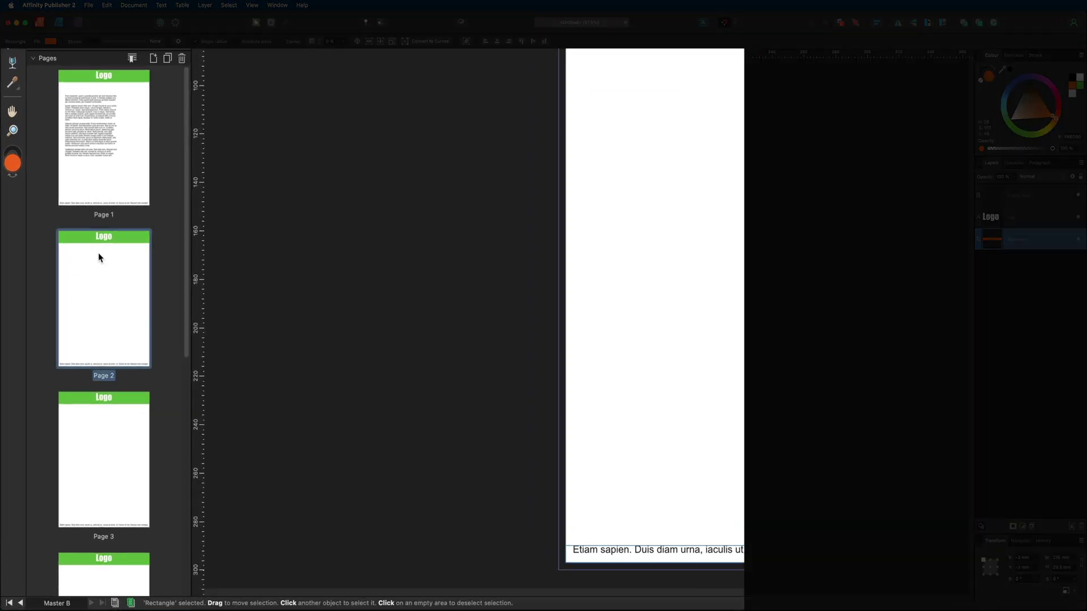
right_click(75, 239)
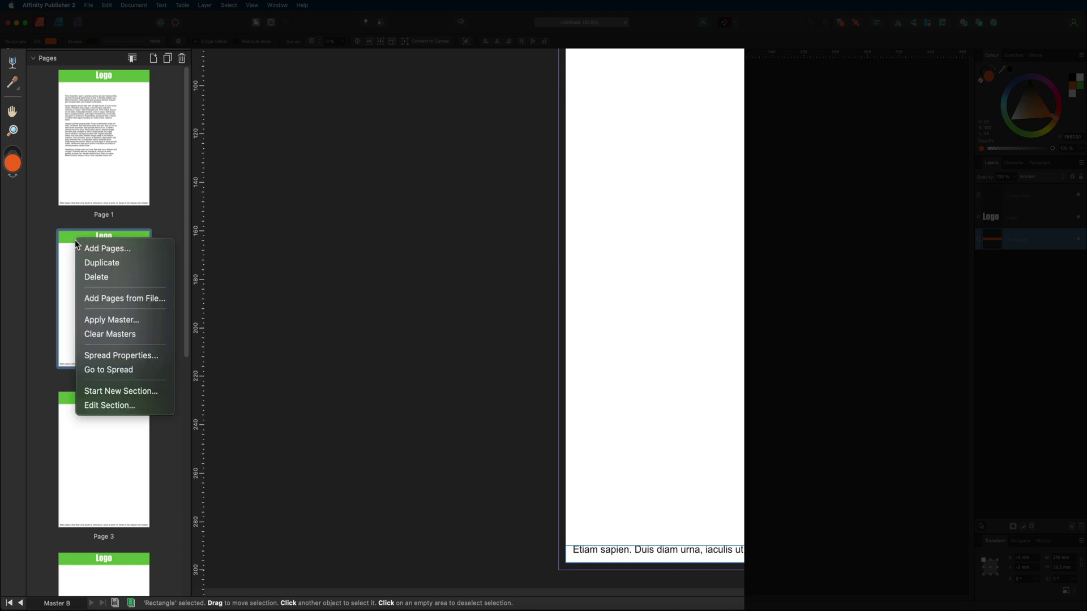
left_click(91, 321)
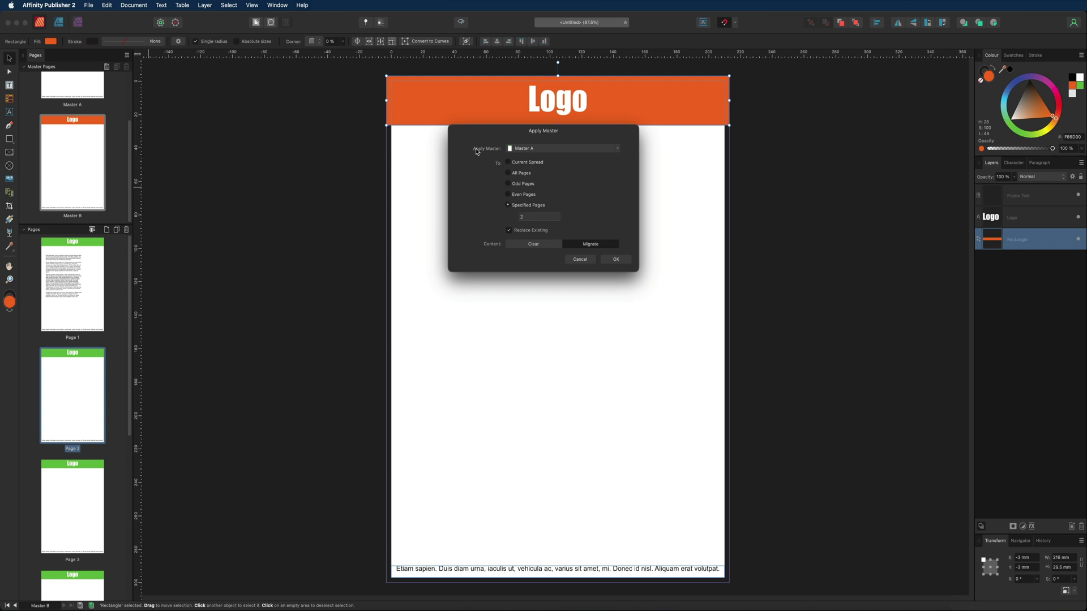
left_click(524, 149)
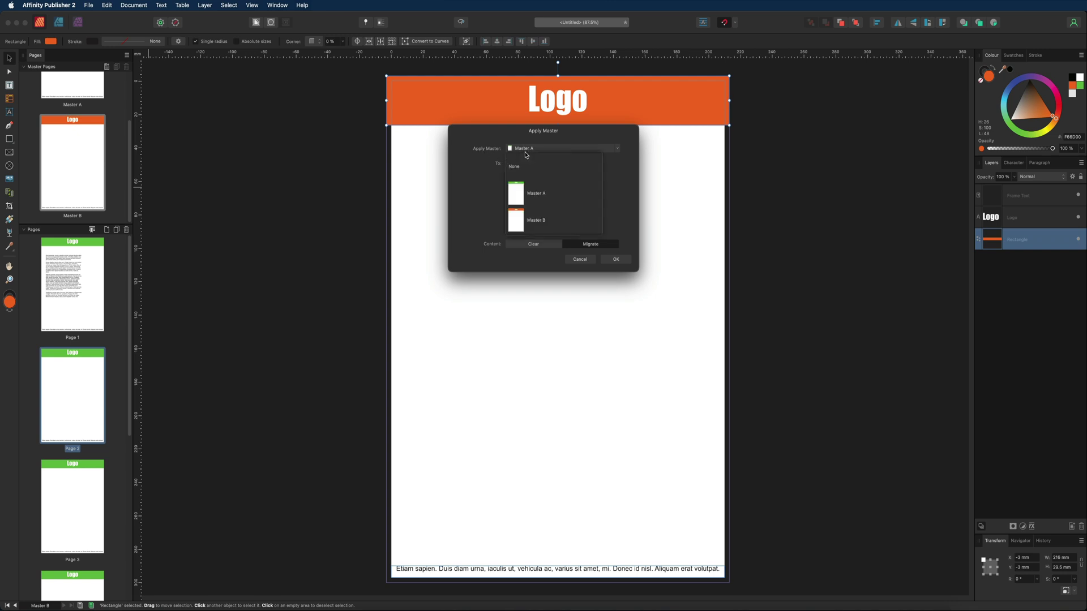
left_click(548, 224)
left_click(619, 260)
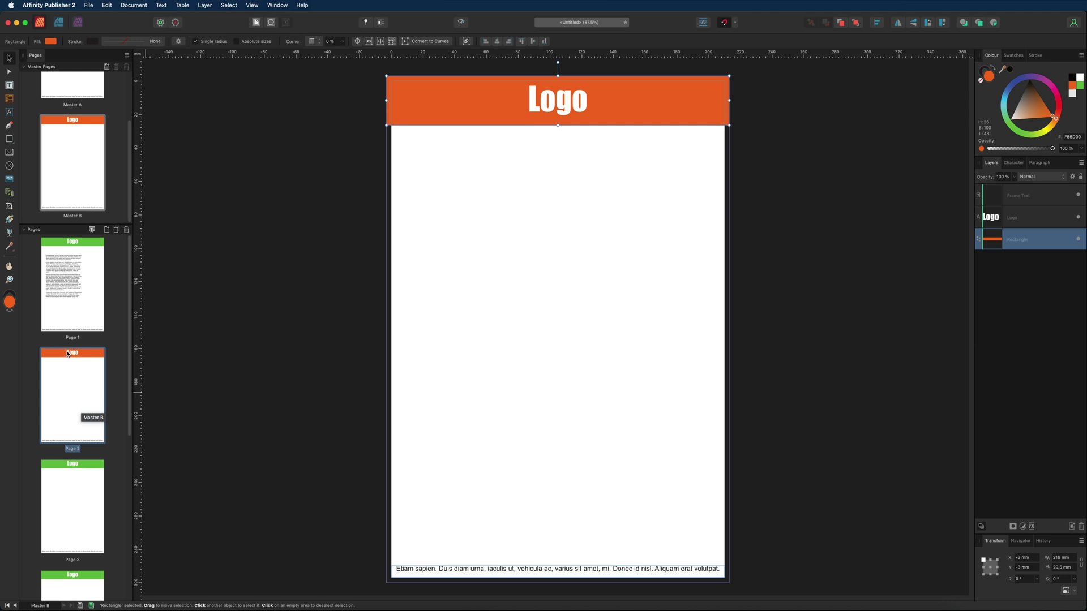
Clear the masters from pages 4, 5 and 6 together.
scroll(50, 345, "down", 5)
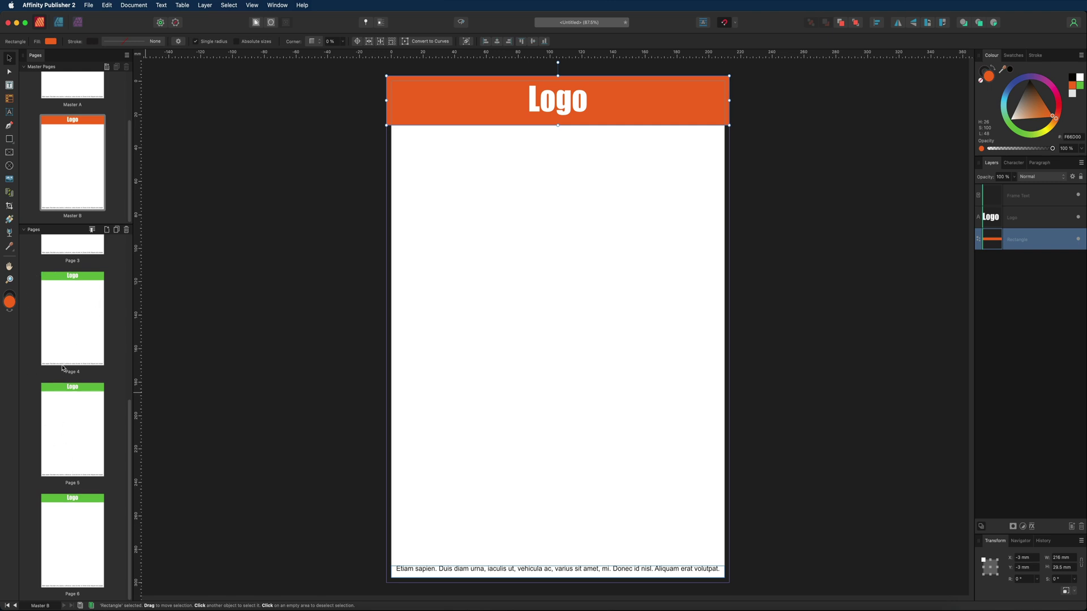
left_click_drag(27, 265, 61, 302)
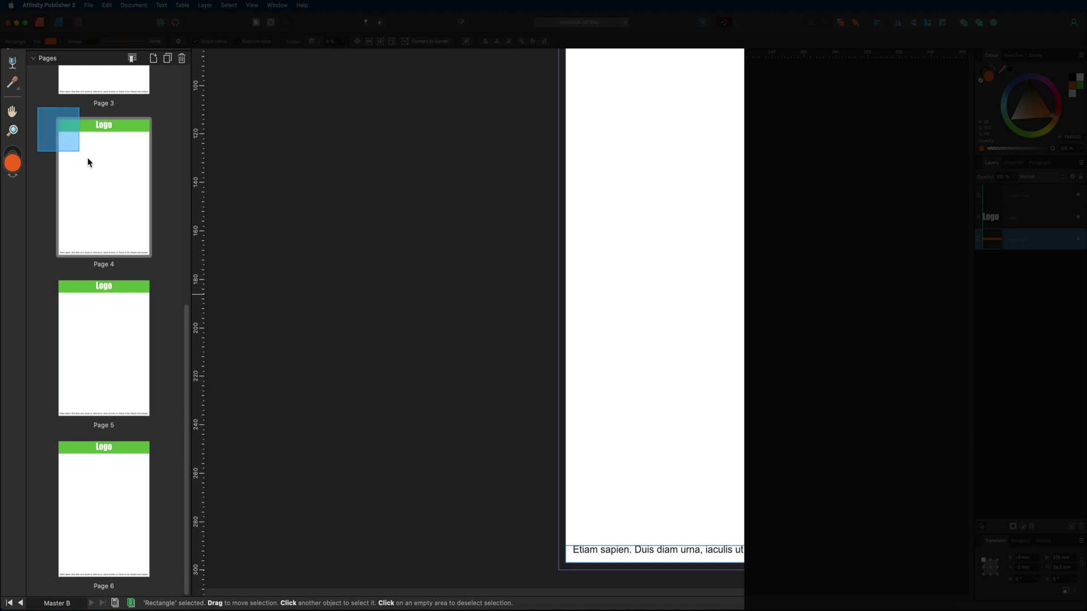
left_click_drag(87, 162, 168, 591)
right_click(110, 202)
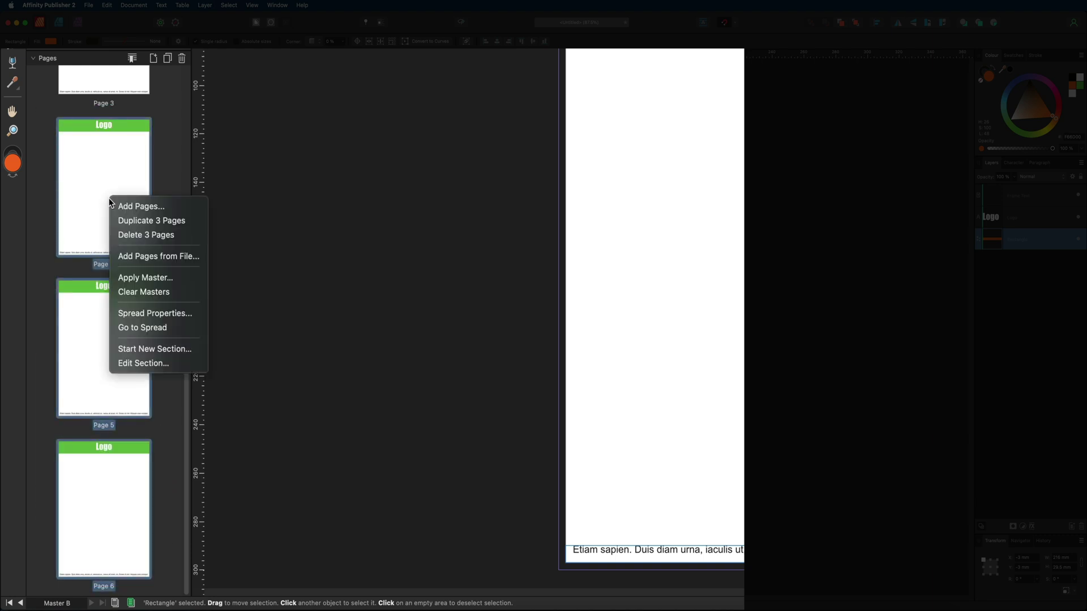
left_click(140, 292)
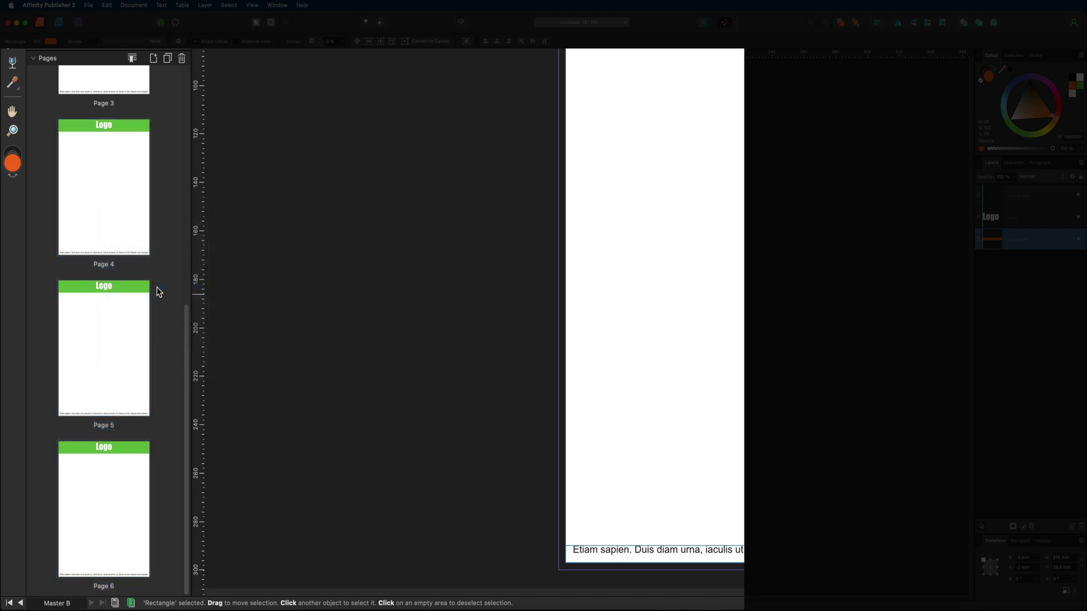
Apply Master A to page 4 through the Apply Master settings, and deselect the page.
left_click(138, 240)
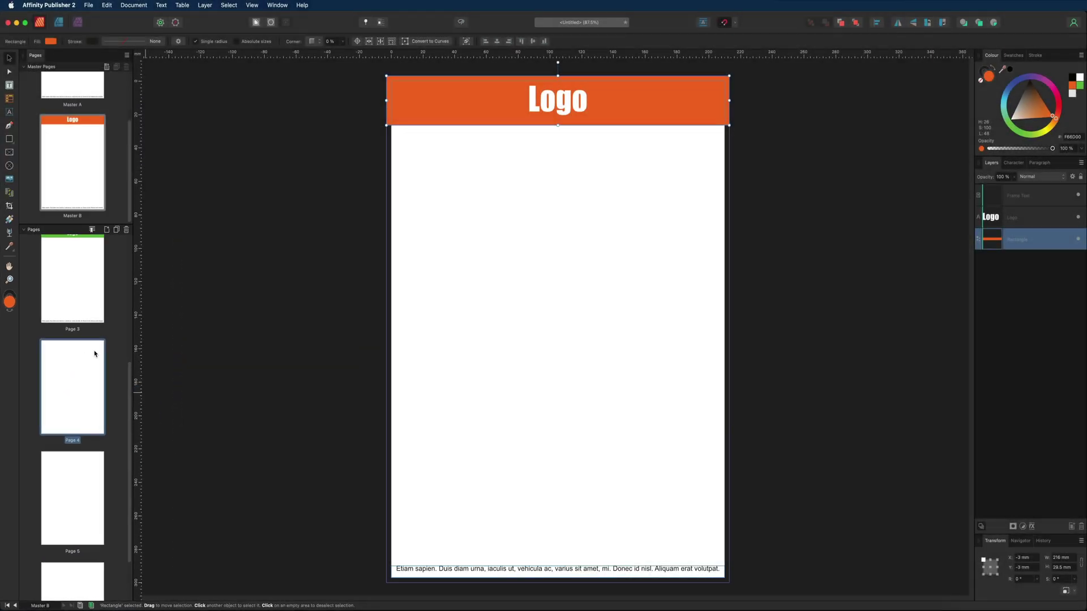
scroll(95, 354, "up", 5)
scroll(95, 354, "down", 5)
scroll(95, 354, "down", 2)
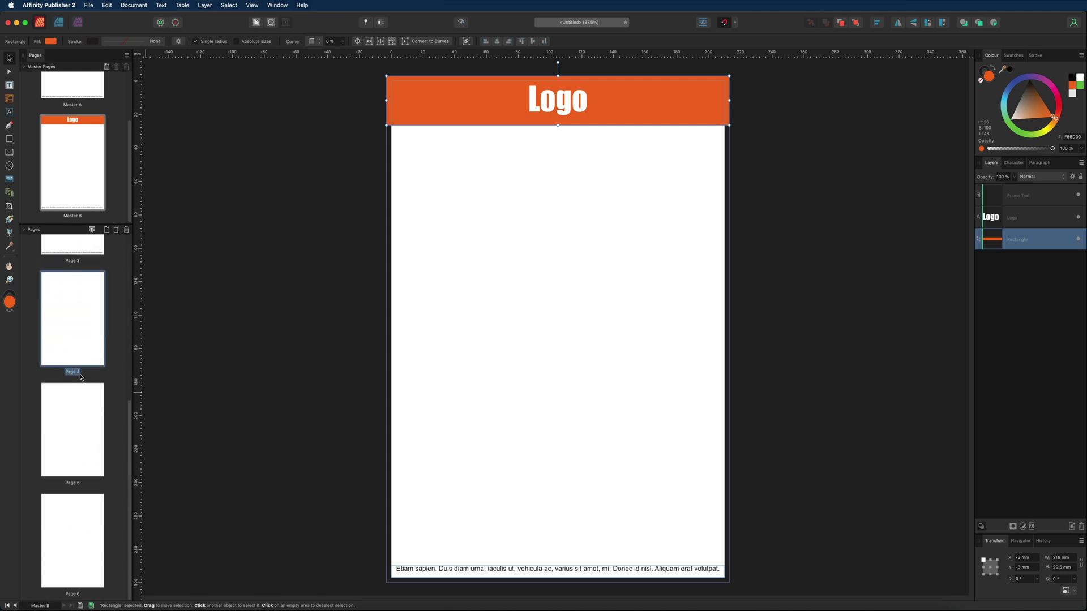
right_click(71, 310)
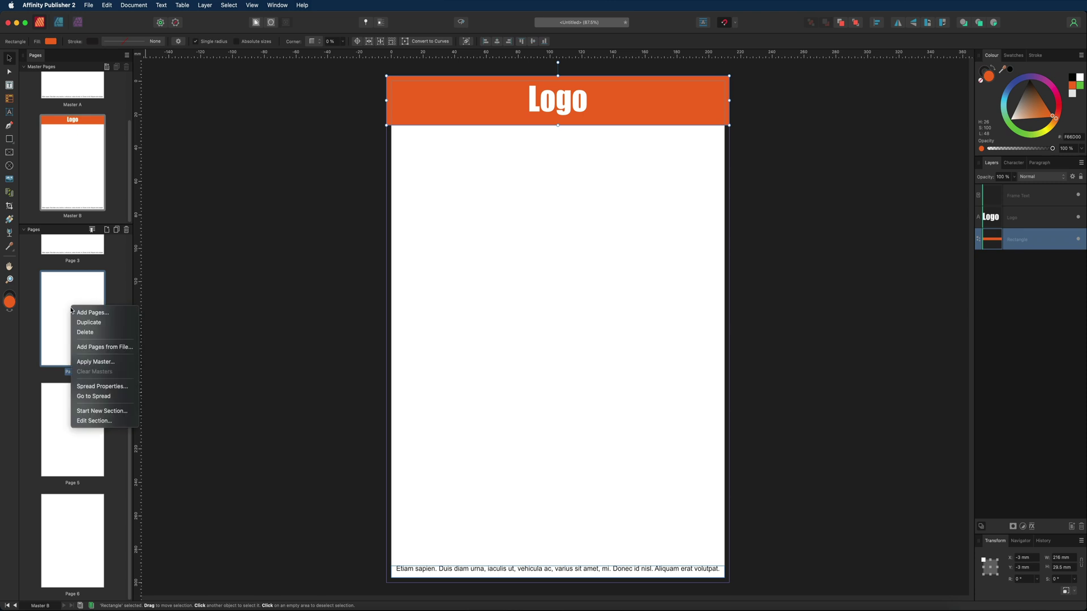
left_click(96, 362)
left_click(542, 148)
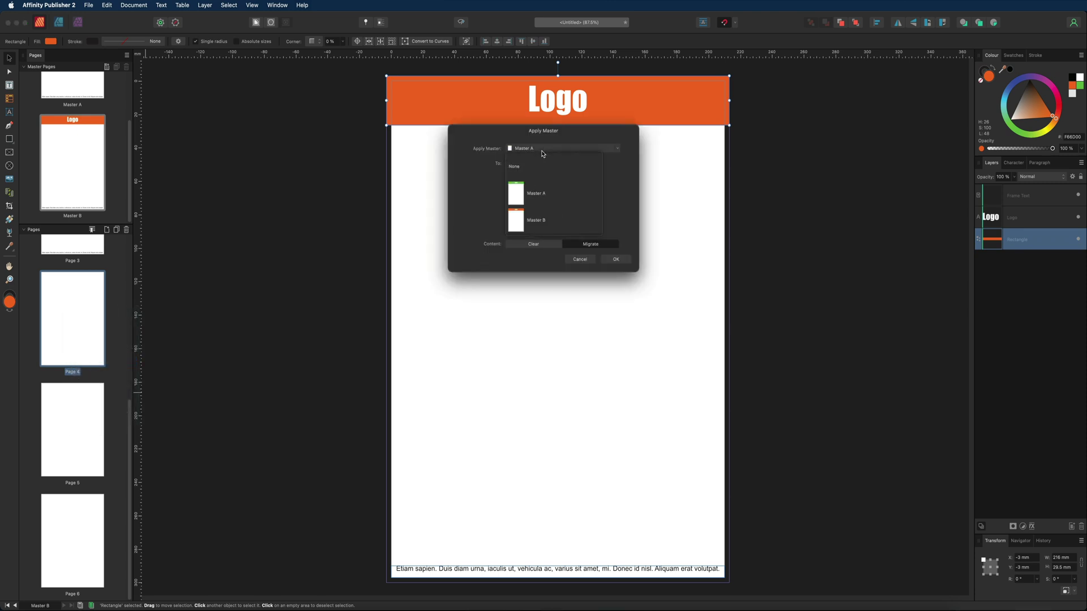
left_click(543, 197)
left_click(616, 259)
left_click(114, 295)
Assign Master B to page 5 and Master A to page 6 directly from the master thumbnails.
scroll(84, 181, "up", 3)
scroll(75, 129, "down", 3)
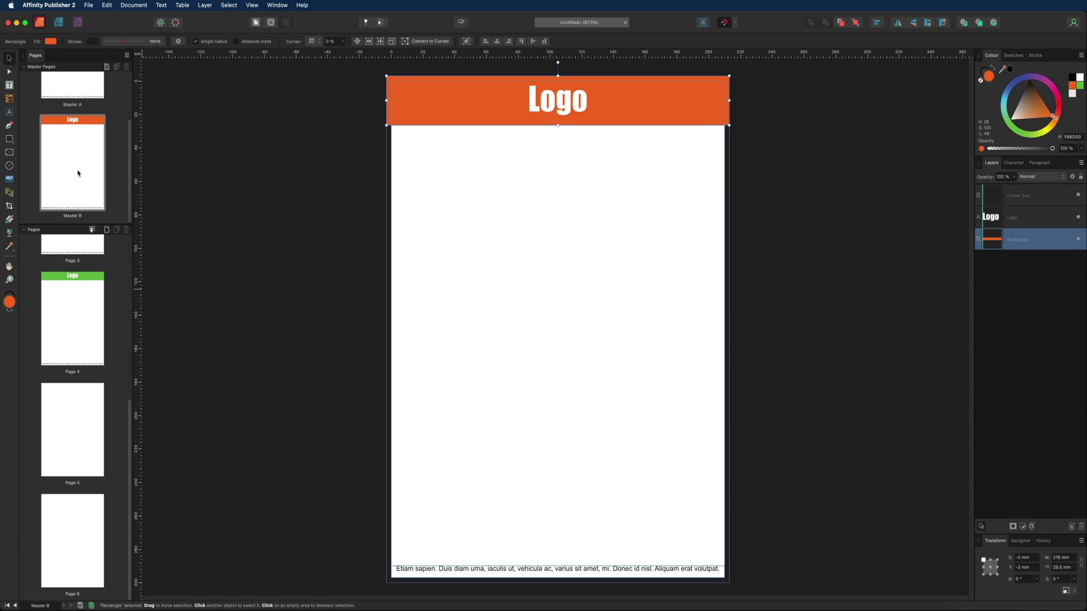
left_click_drag(76, 123, 74, 404)
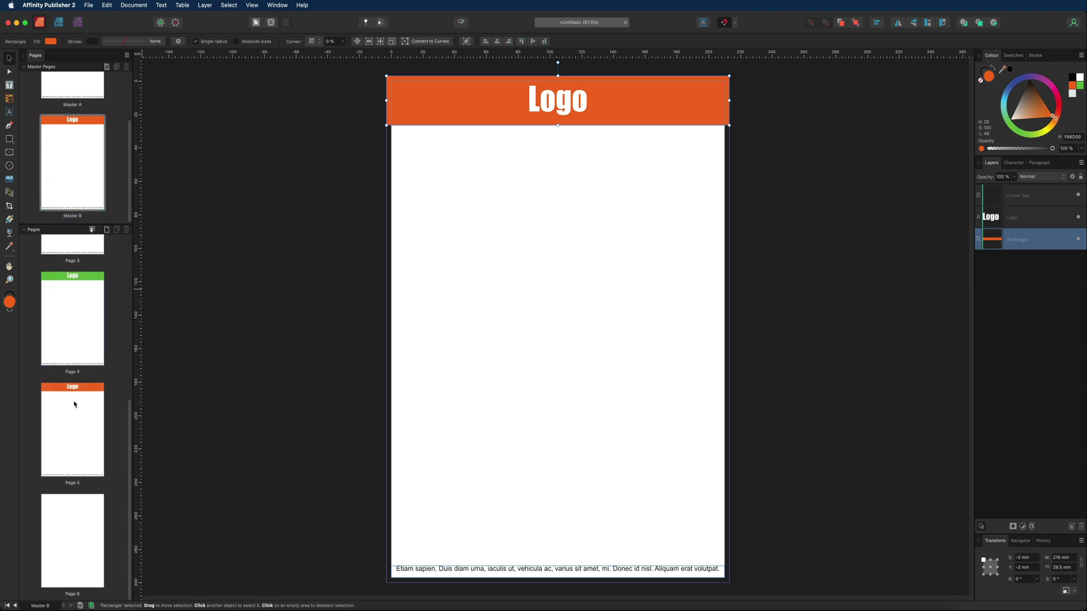
left_click_drag(76, 80, 73, 553)
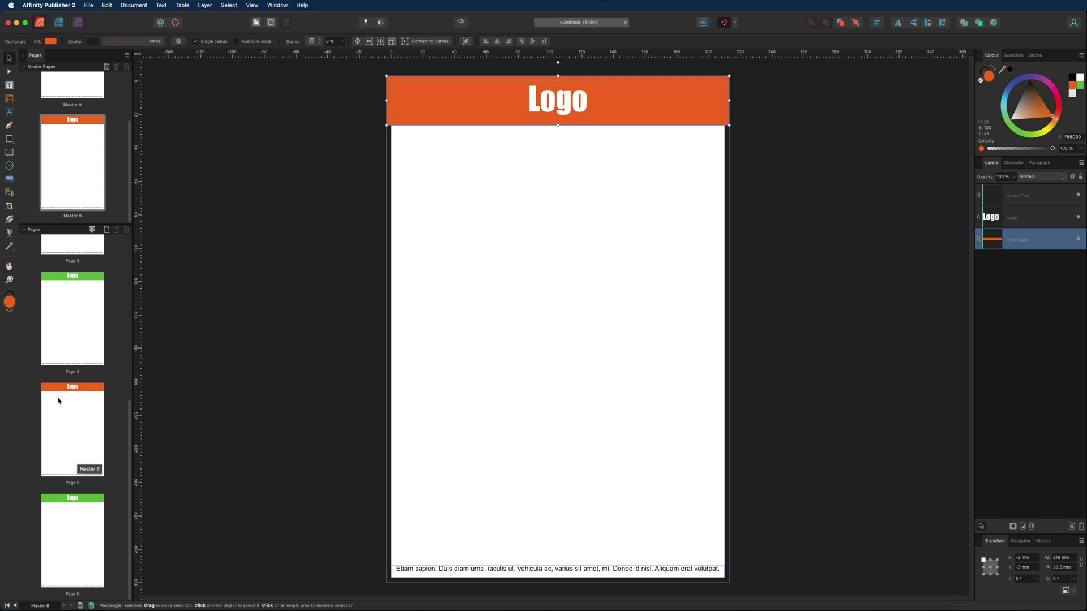
Add 3 pages after page 6 with the master page set to None.
left_click(106, 231)
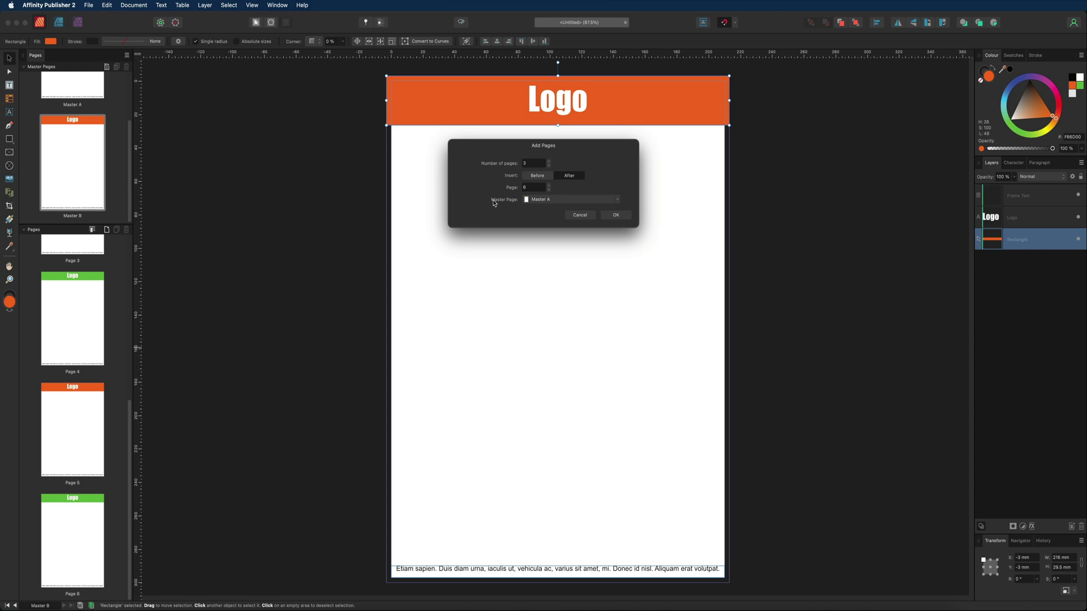
left_click(566, 200)
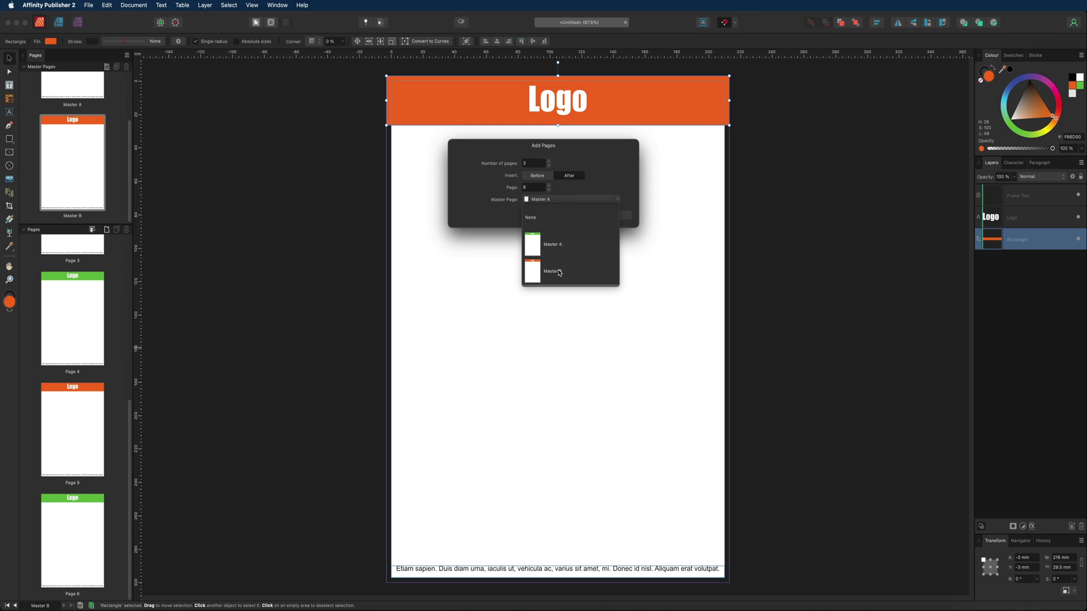
left_click(537, 218)
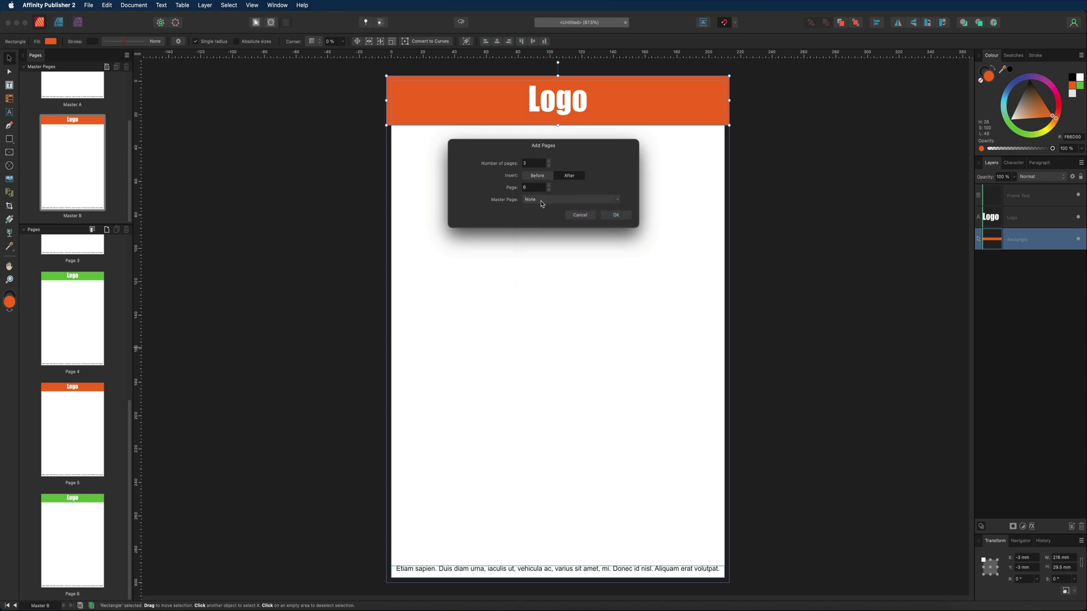
left_click(617, 215)
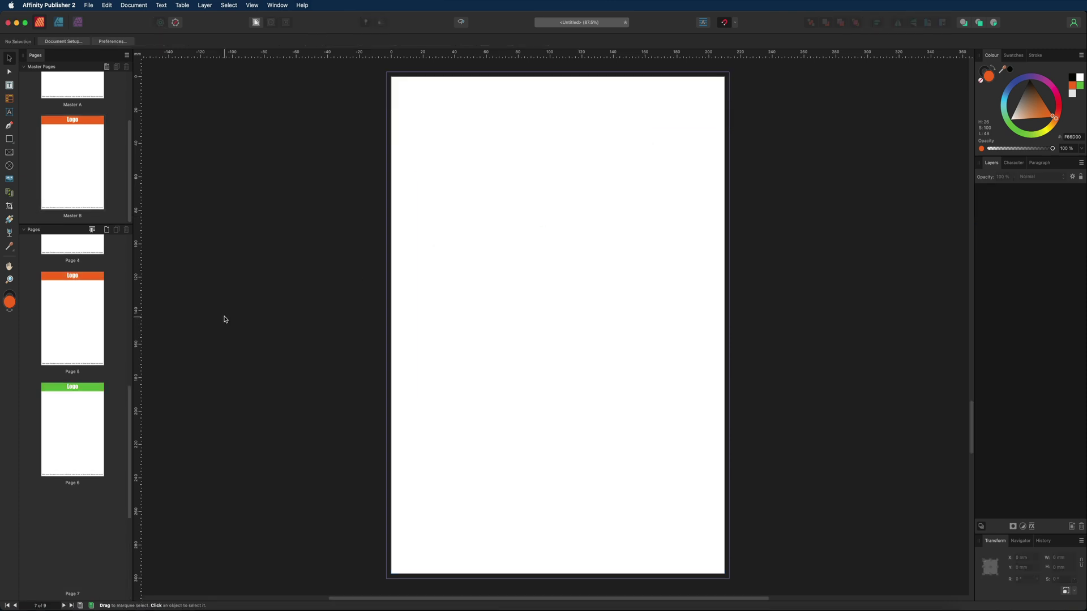
scroll(127, 430, "down", 5)
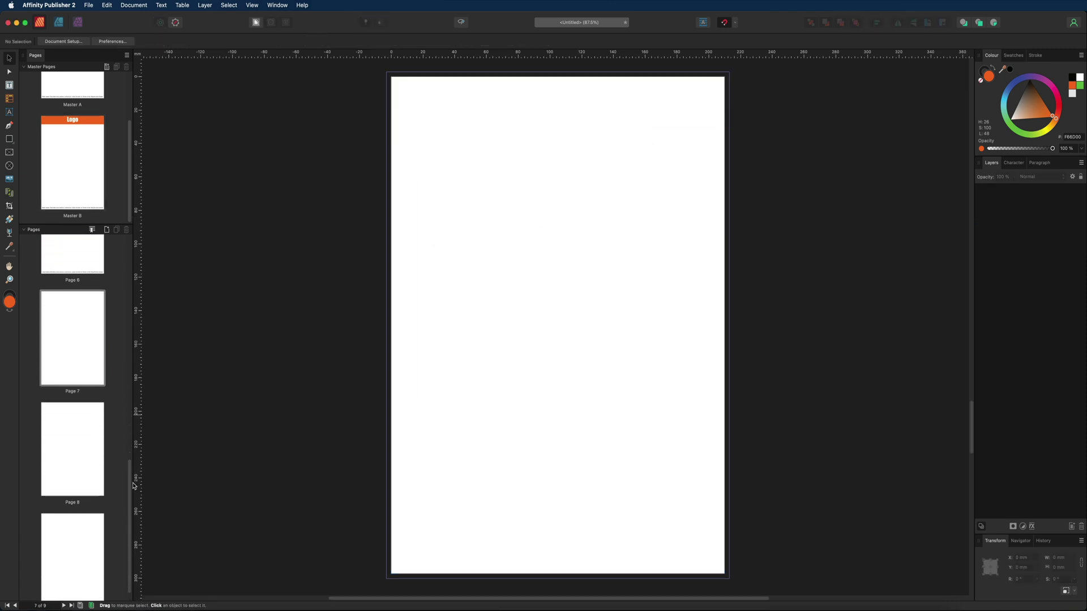
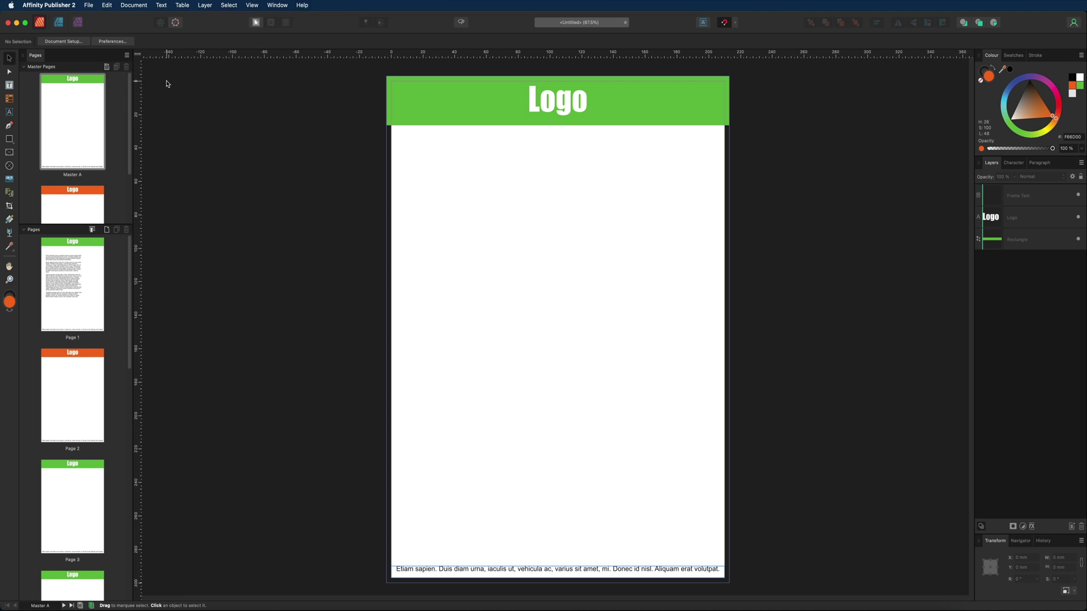
With the rulers shown, add a horizontal and a vertical guide crossing at the centre of Master A.
key("super+r")
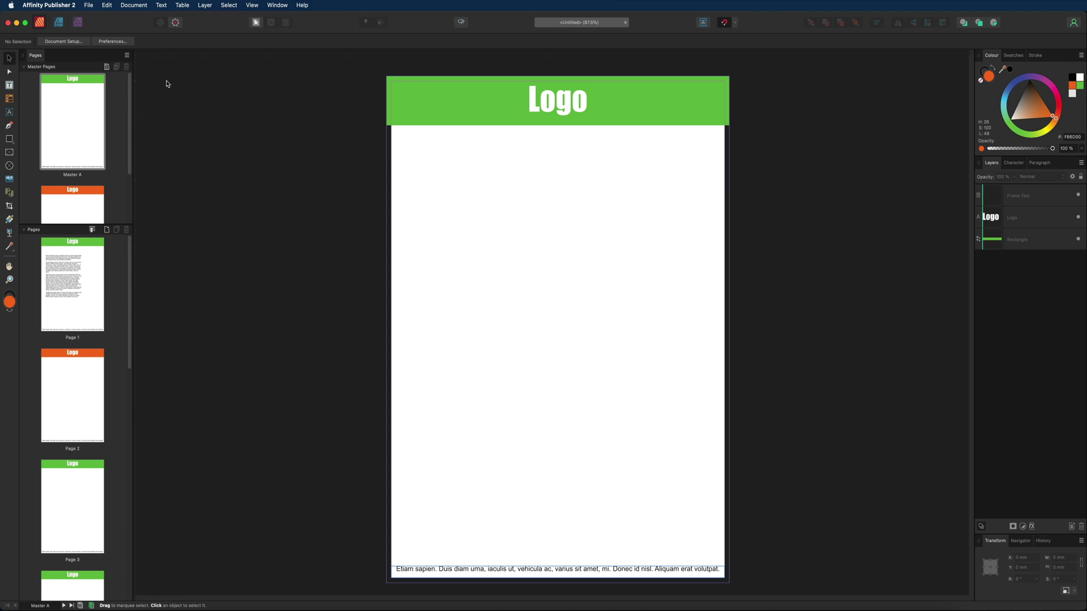
key("super+r")
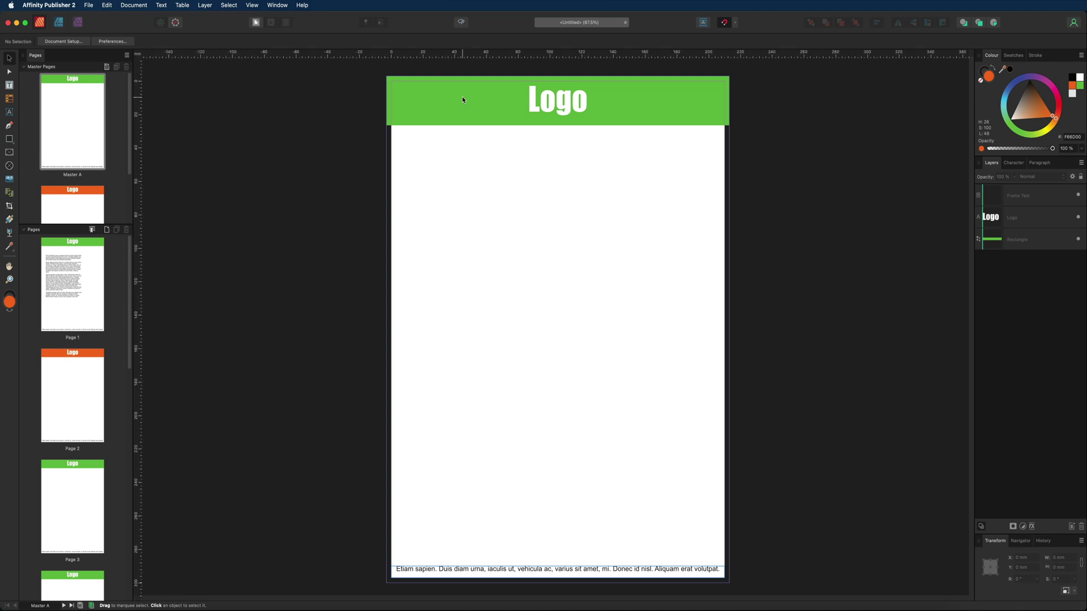
left_click_drag(569, 53, 572, 330)
left_click_drag(138, 279, 558, 281)
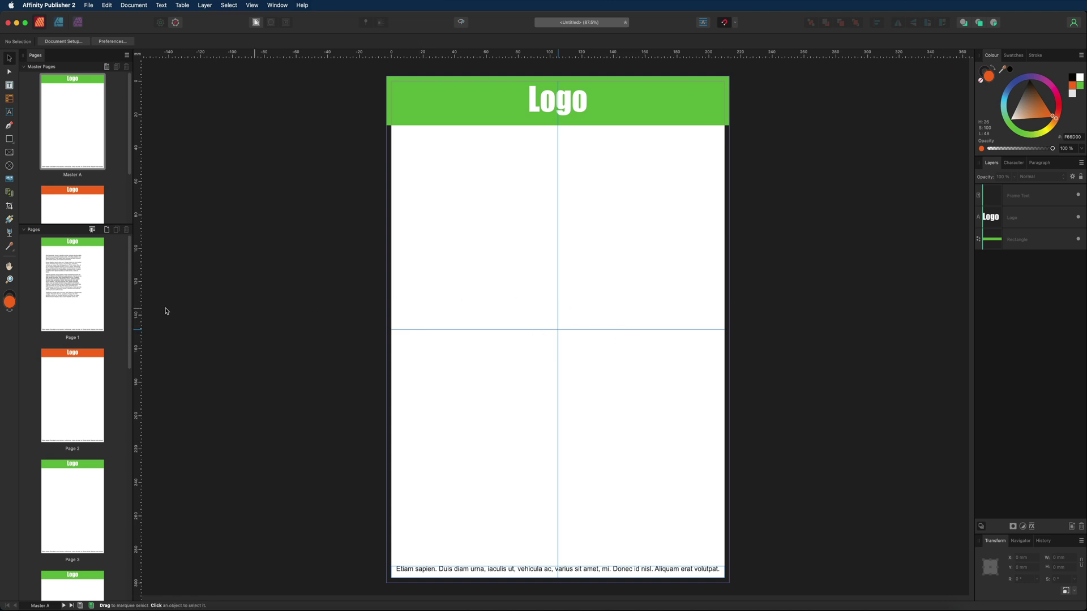
Go through pages 1 to 4 in turn to check which of them carry the guides from Master A.
double_click(95, 274)
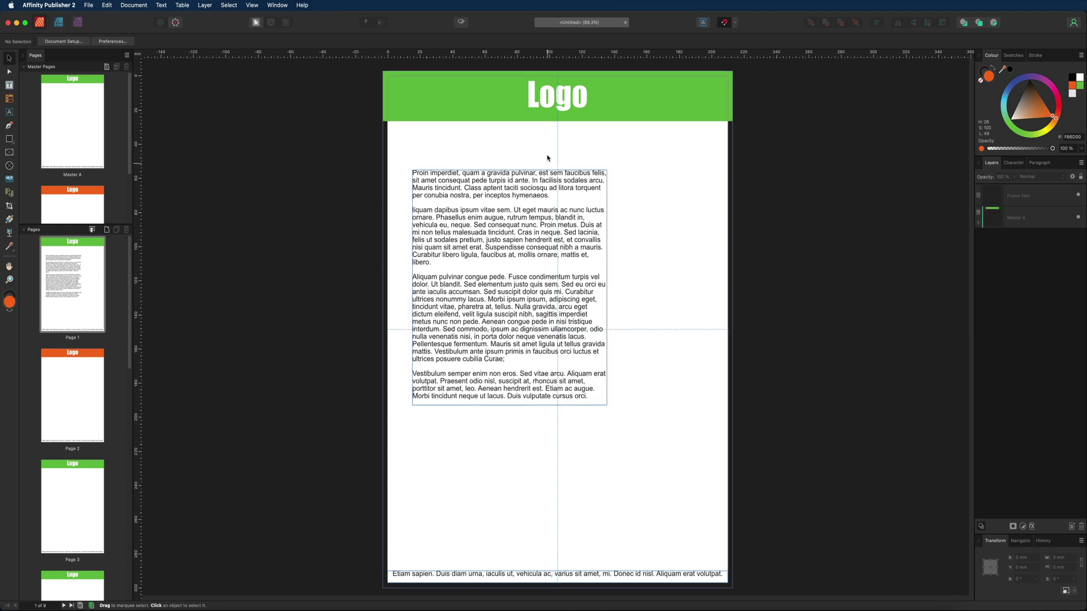
double_click(72, 388)
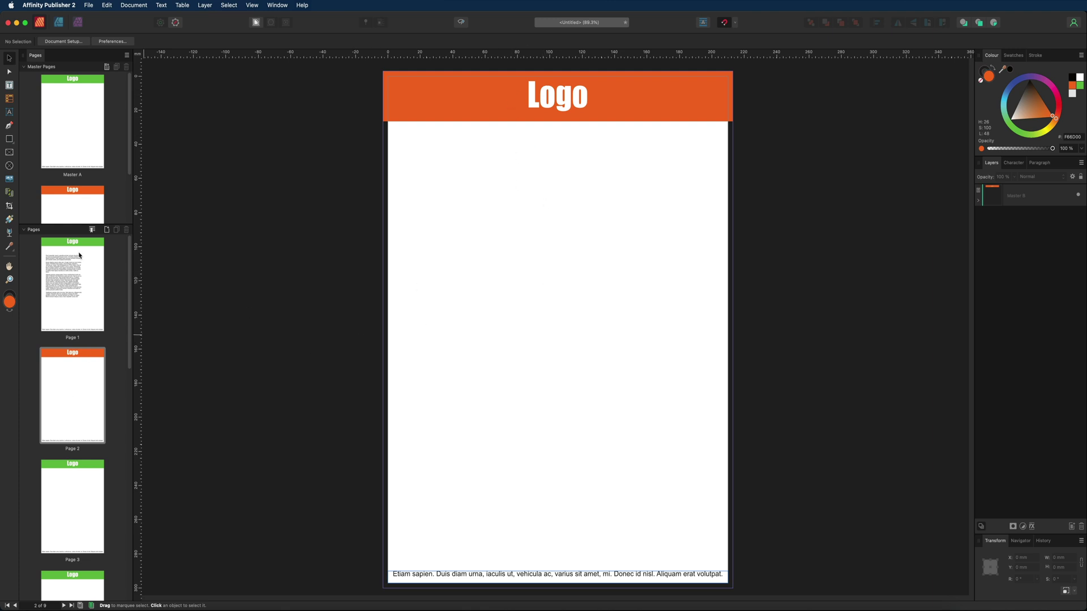
scroll(72, 211, "down", 3)
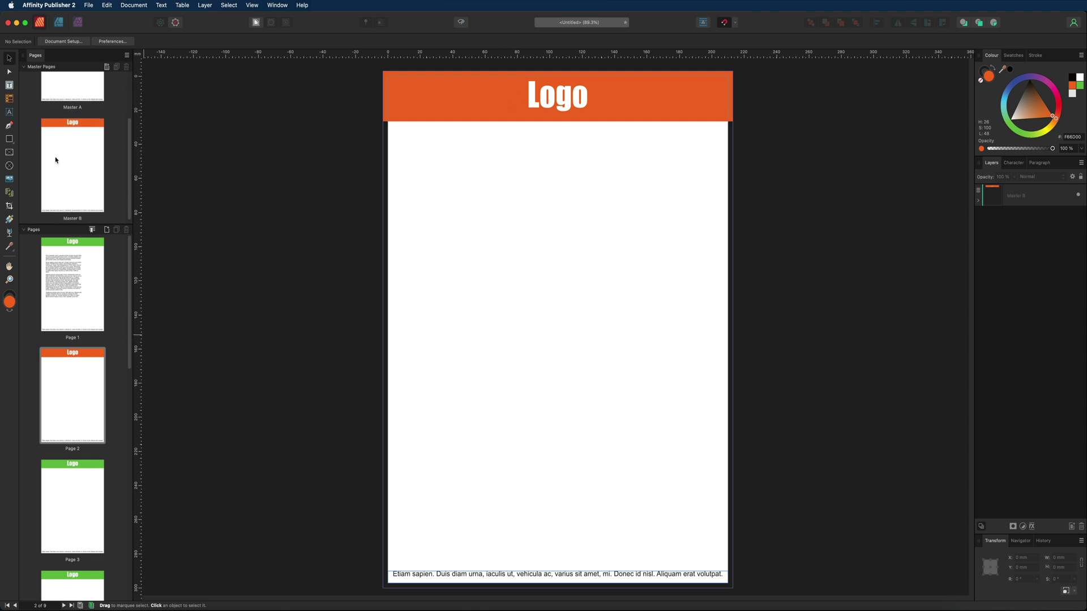
left_click(85, 494)
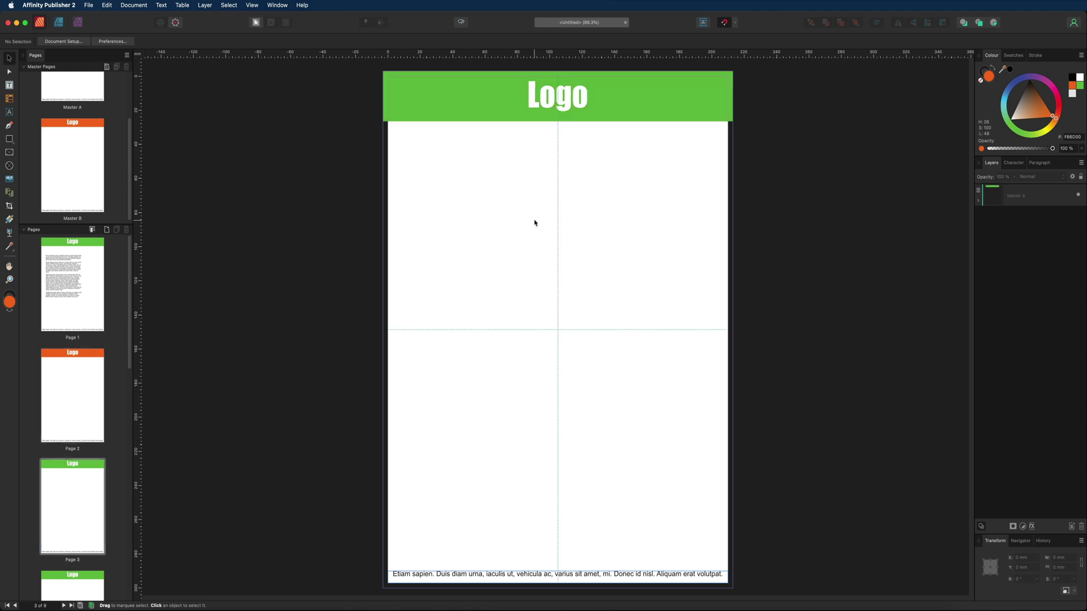
scroll(68, 513, "down", 3)
left_click(67, 510)
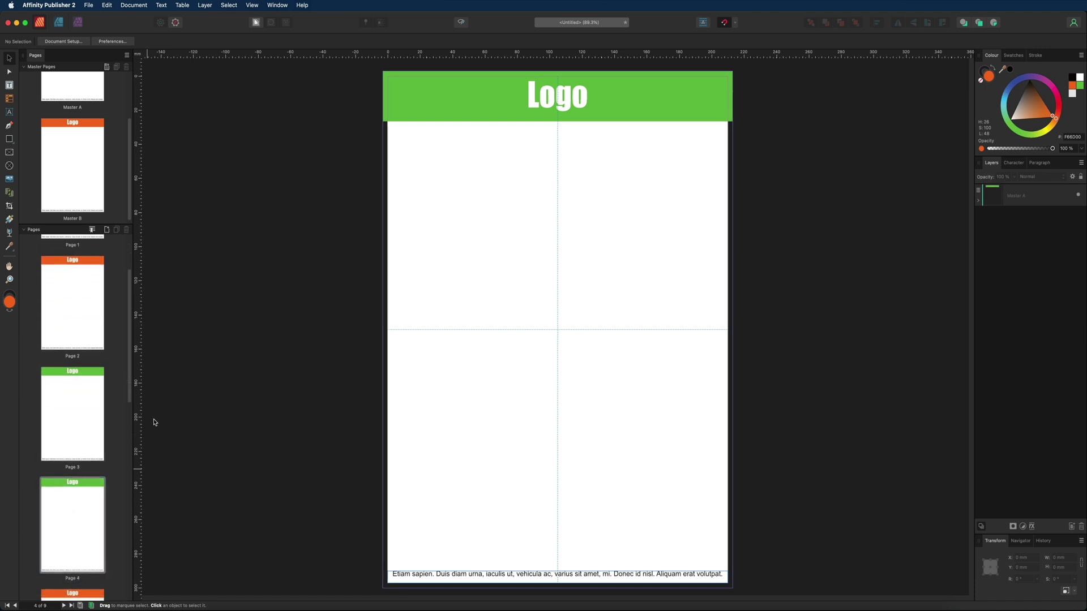
Add a horizontal and a vertical guide crossing at the centre of Master B, and check pages 2 and 5.
double_click(76, 169)
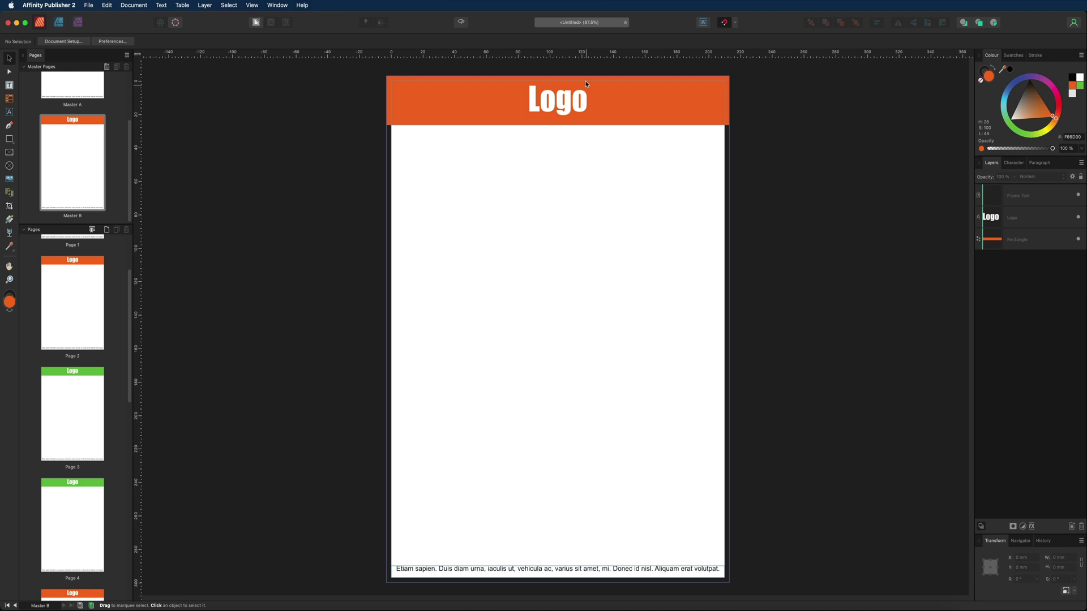
left_click_drag(553, 55, 560, 327)
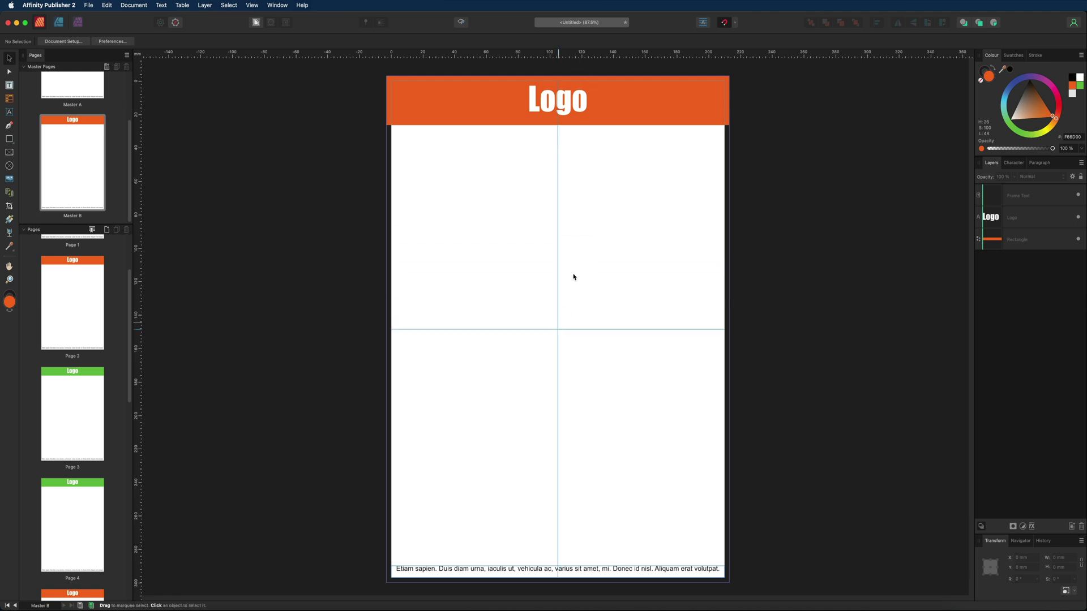
double_click(83, 323)
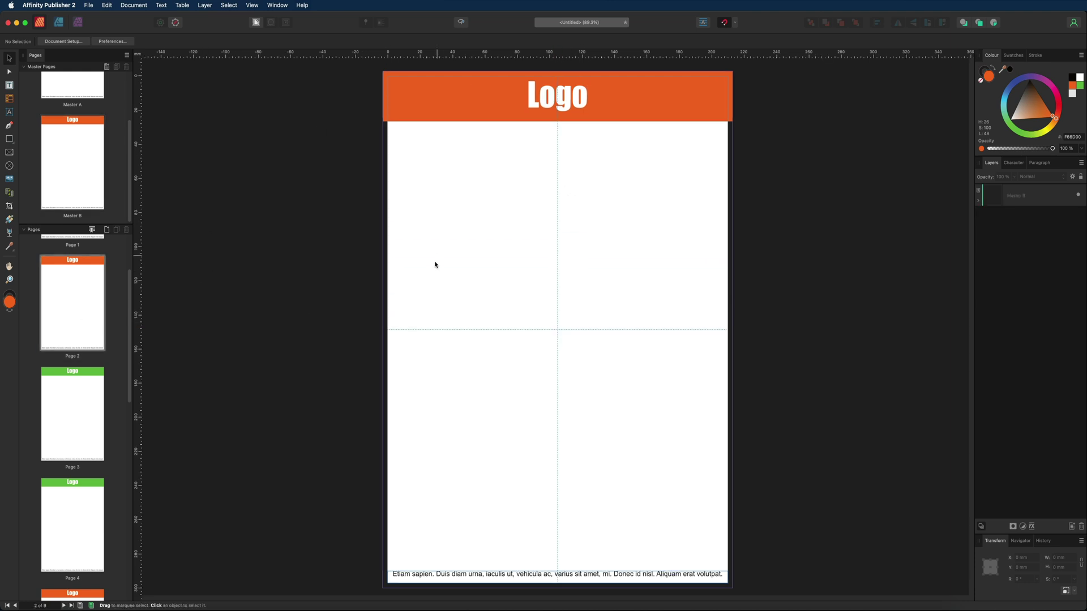
scroll(87, 408, "down", 3)
double_click(80, 509)
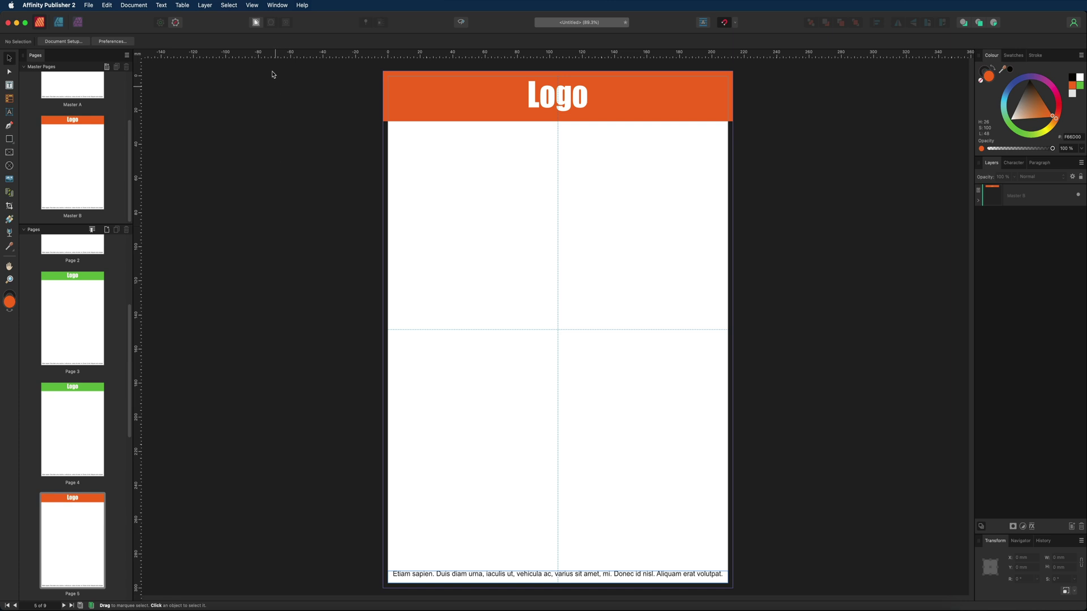
Turn off the display of guides for the document and check pages 4 and 3.
left_click(253, 6)
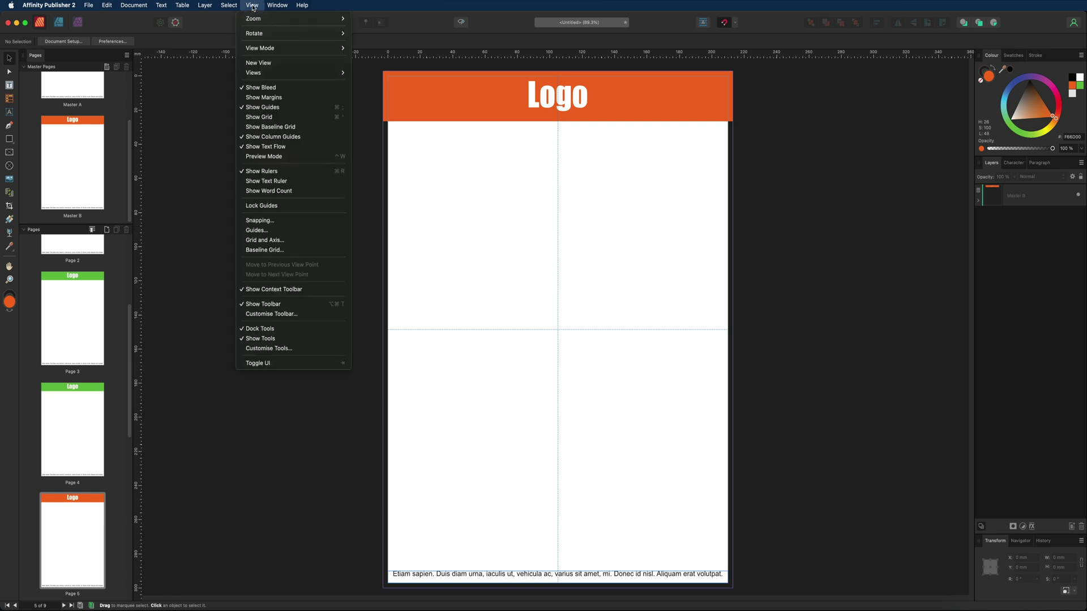
left_click(270, 108)
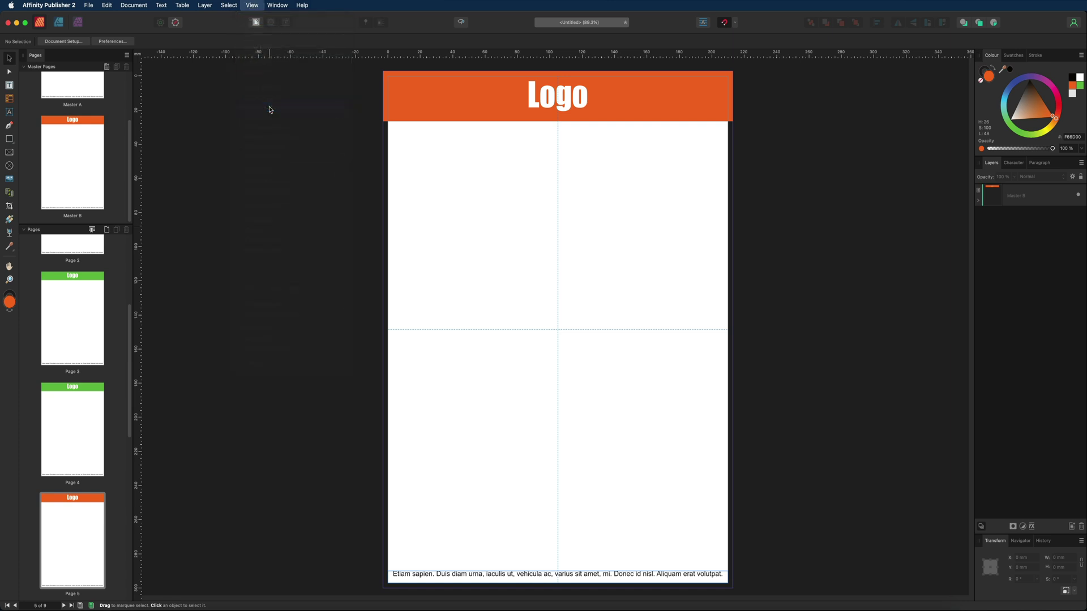
left_click(70, 469)
left_click(73, 361)
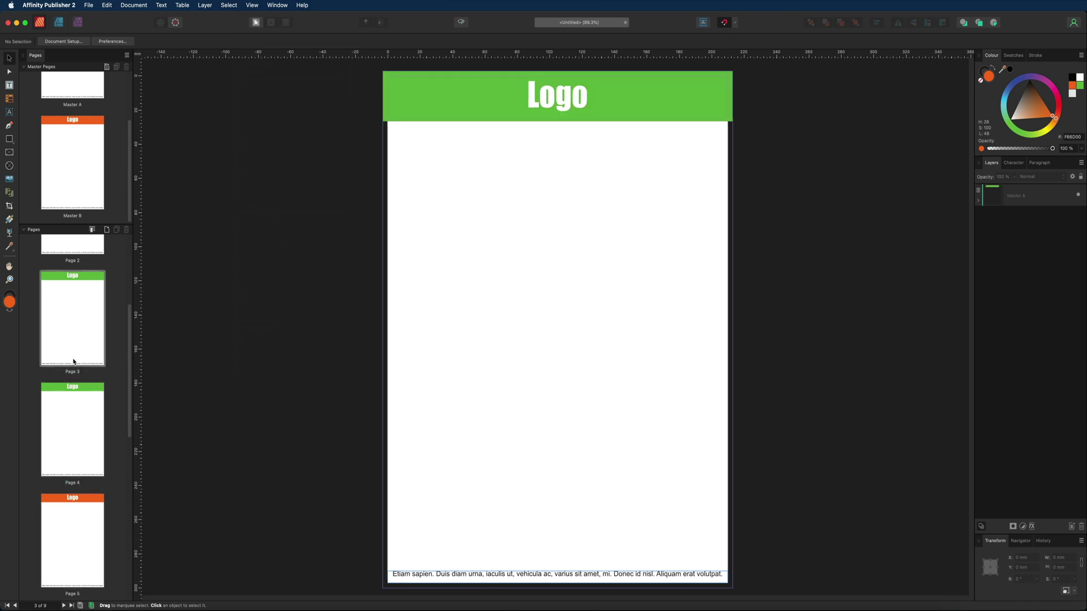
Select Master B and review the commands available for it, including Delete, without applying any.
scroll(89, 165, "up", 3)
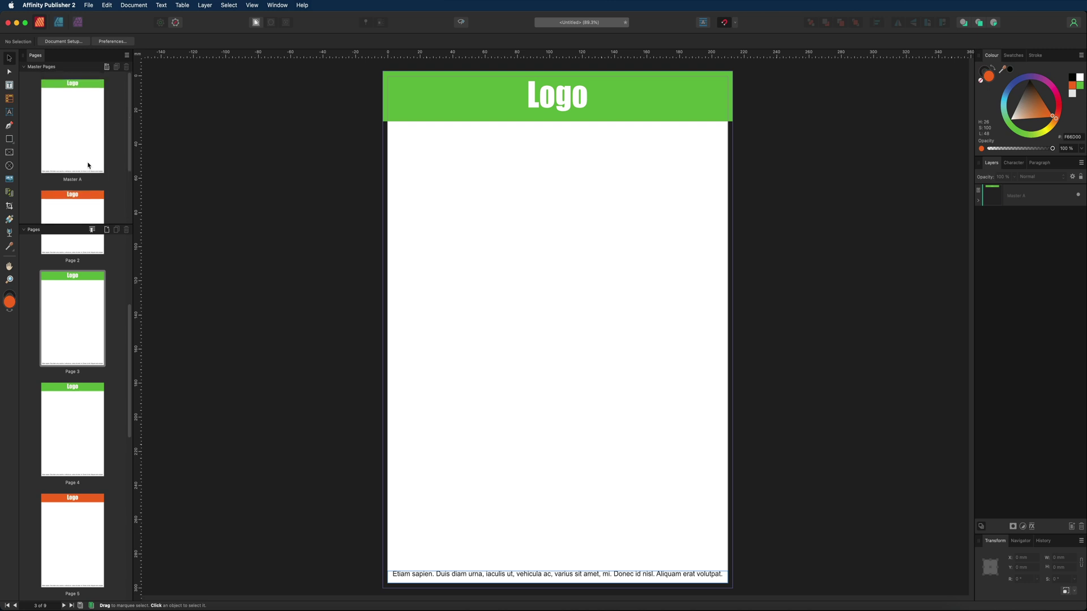
scroll(77, 201, "down", 3)
left_click(73, 202)
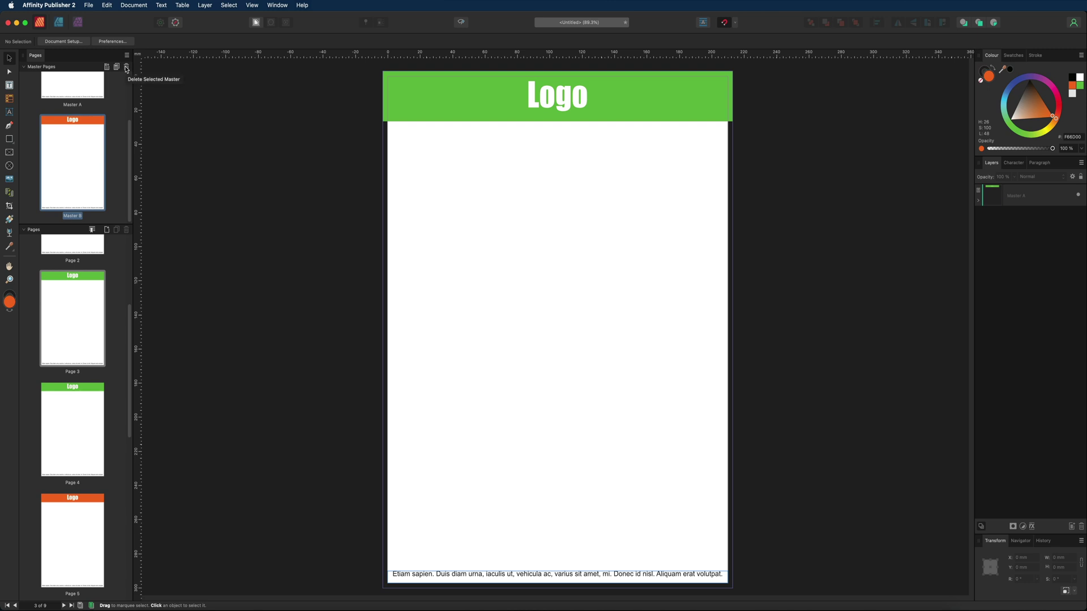
right_click(75, 134)
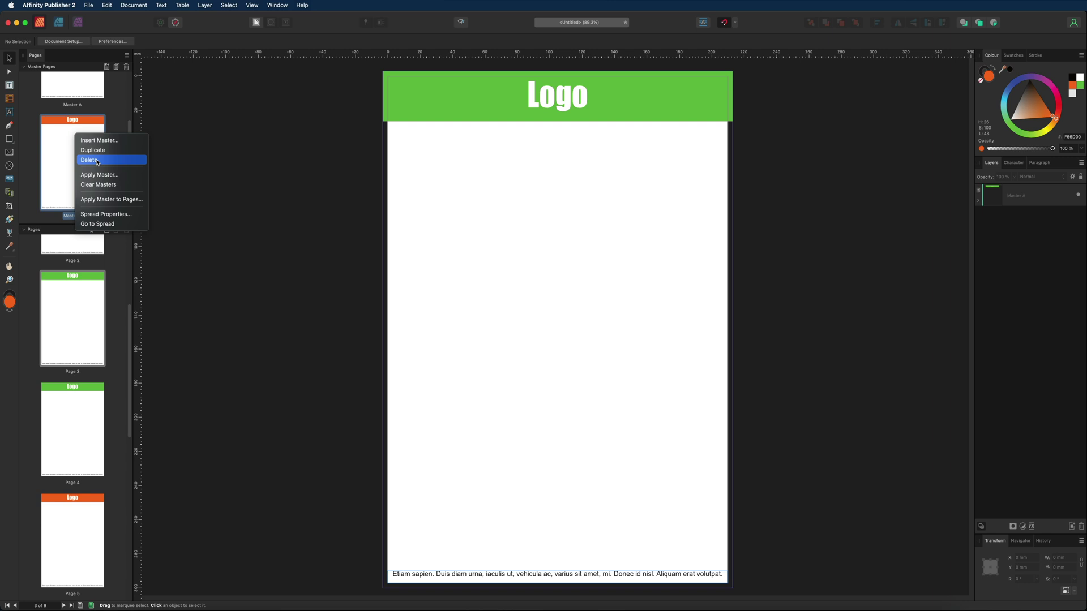
right_click(84, 160)
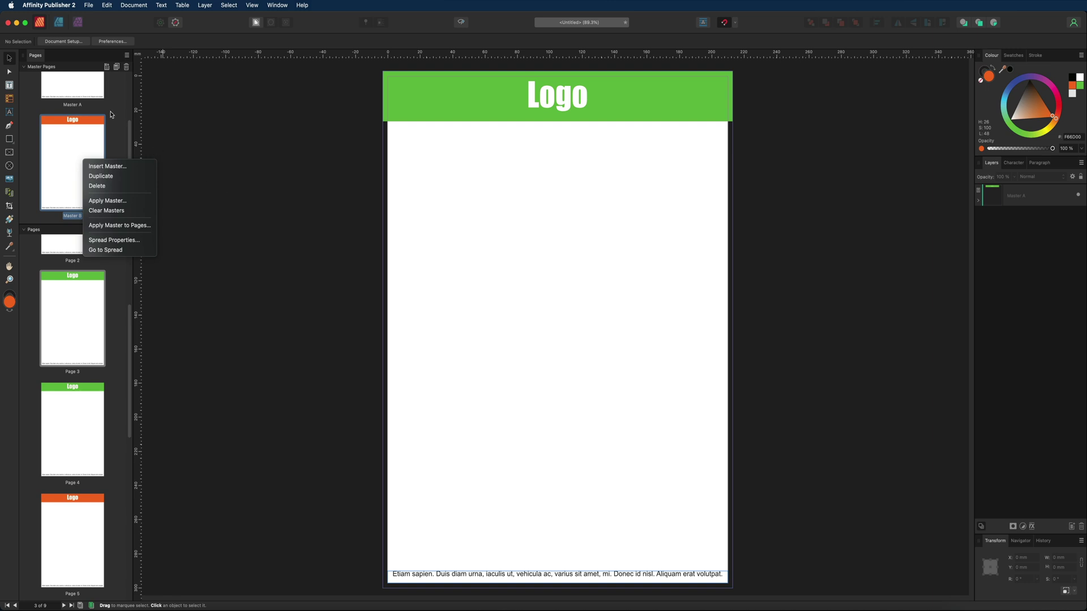
left_click(206, 138)
scroll(103, 136, "up", 3)
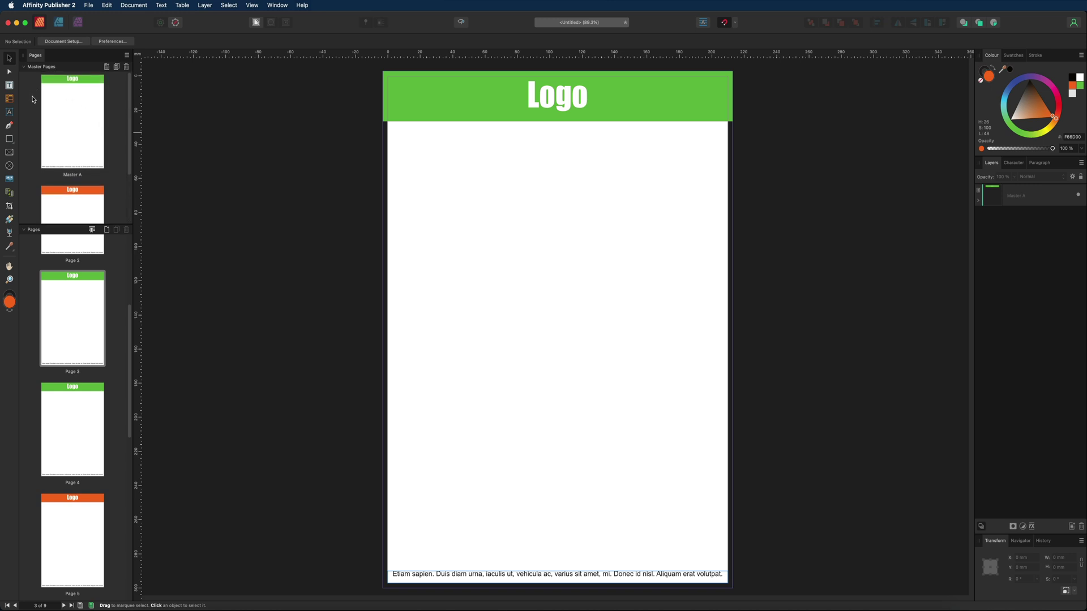
scroll(111, 156, "down", 3)
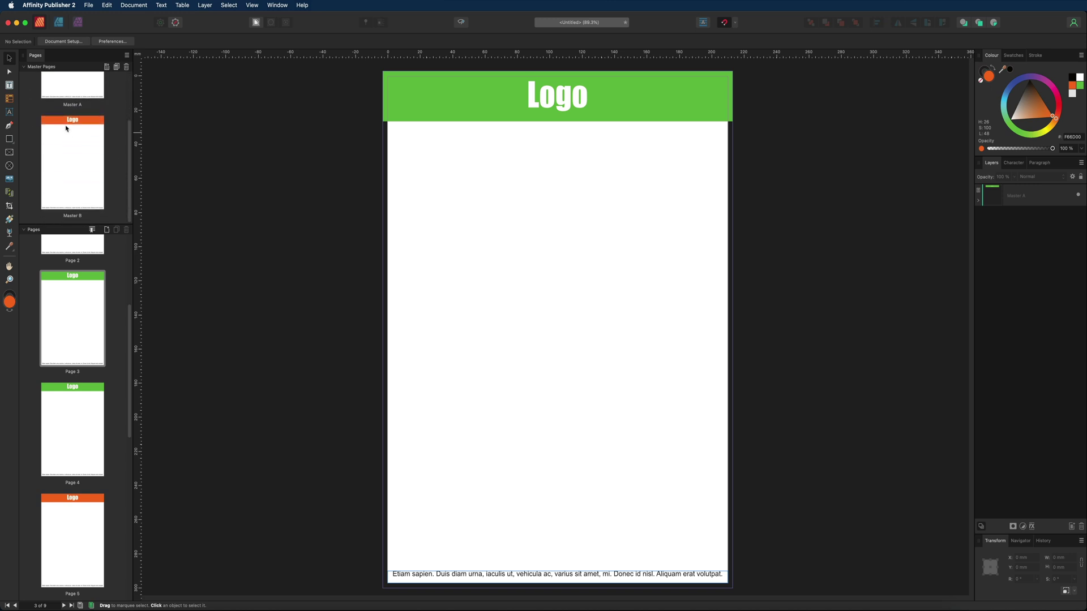
scroll(79, 113, "up", 2)
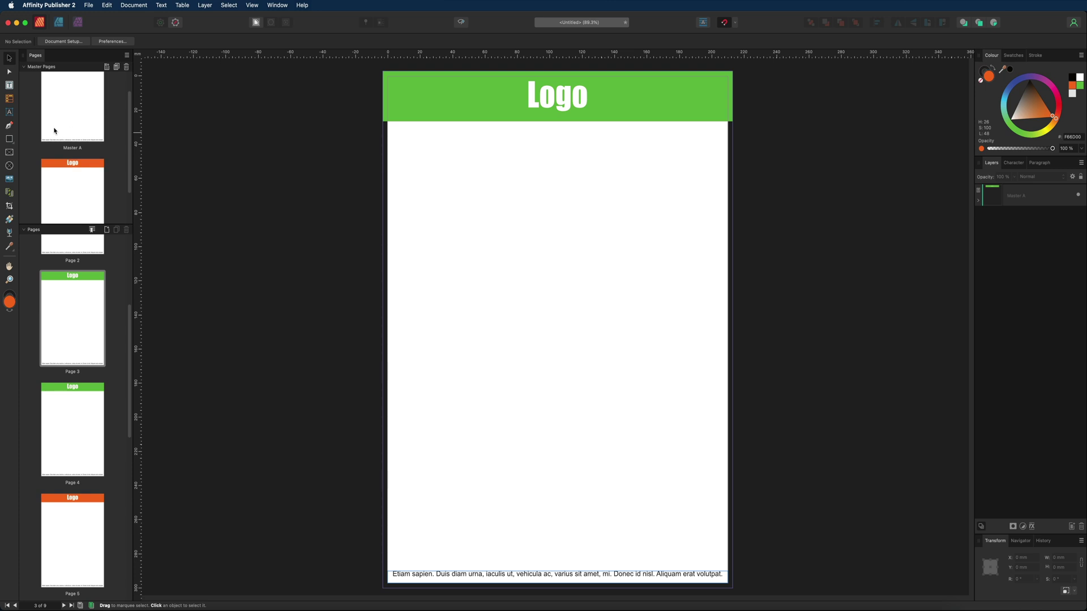
scroll(75, 104, "up", 1)
scroll(76, 104, "down", 3)
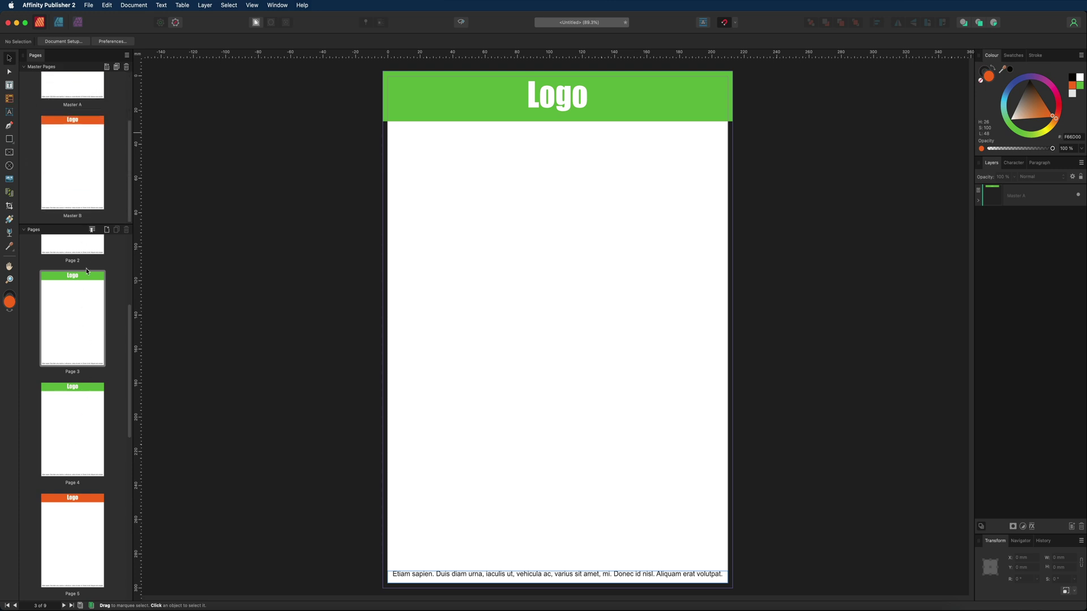
Review the master choices in the Apply Master settings for page 3, and cancel without applying.
right_click(65, 296)
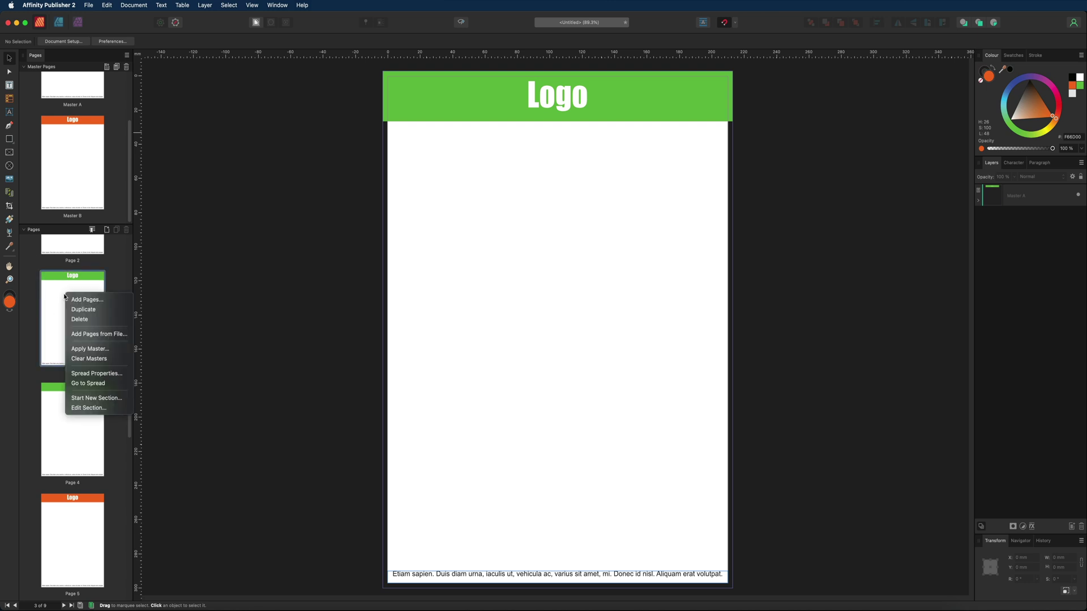
left_click(86, 349)
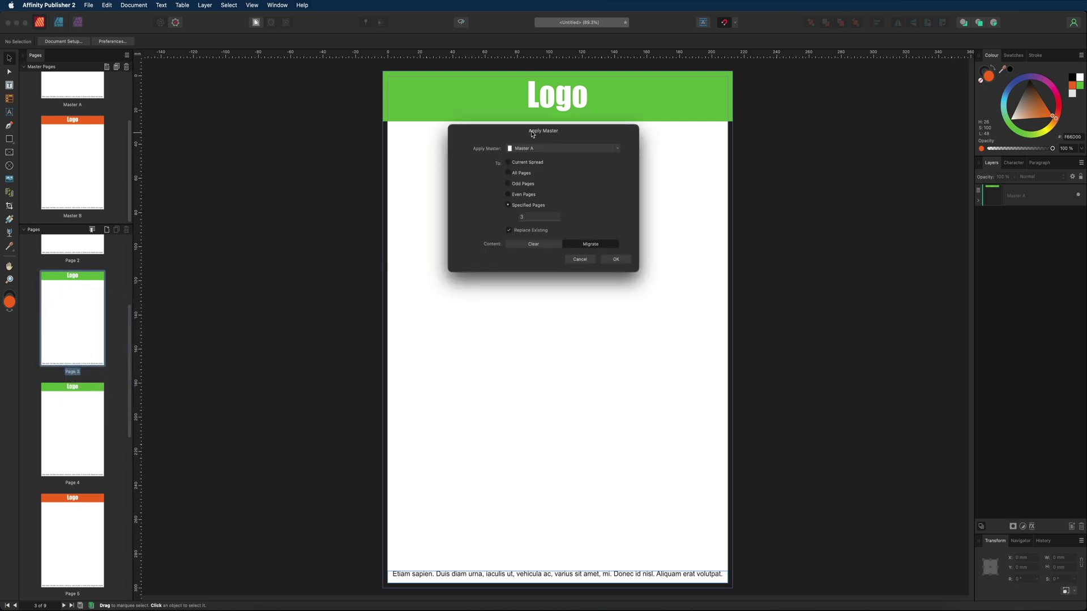
left_click(520, 149)
left_click(539, 227)
left_click(580, 259)
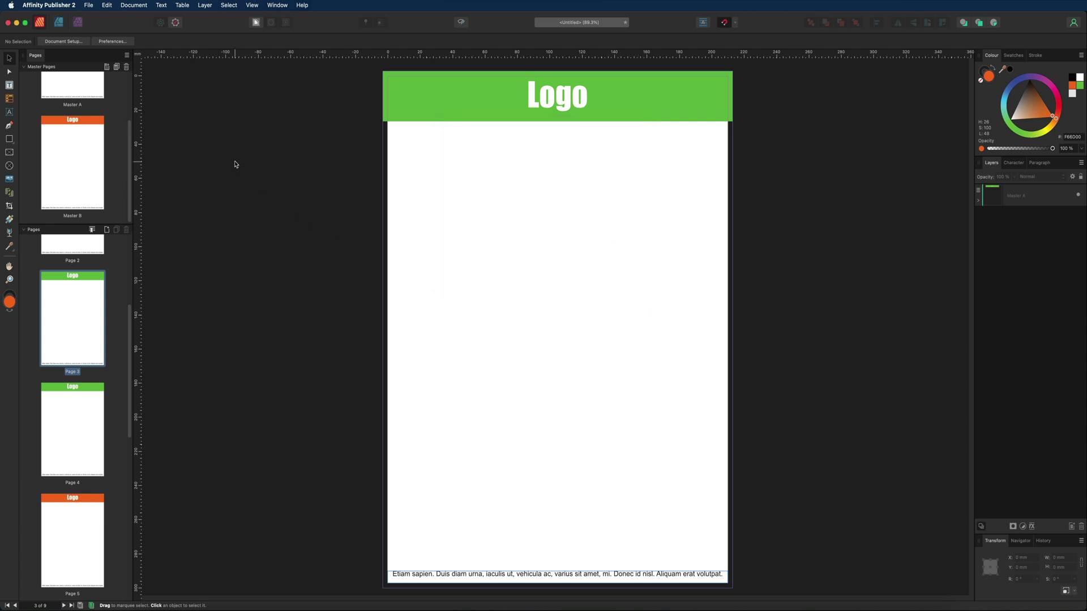